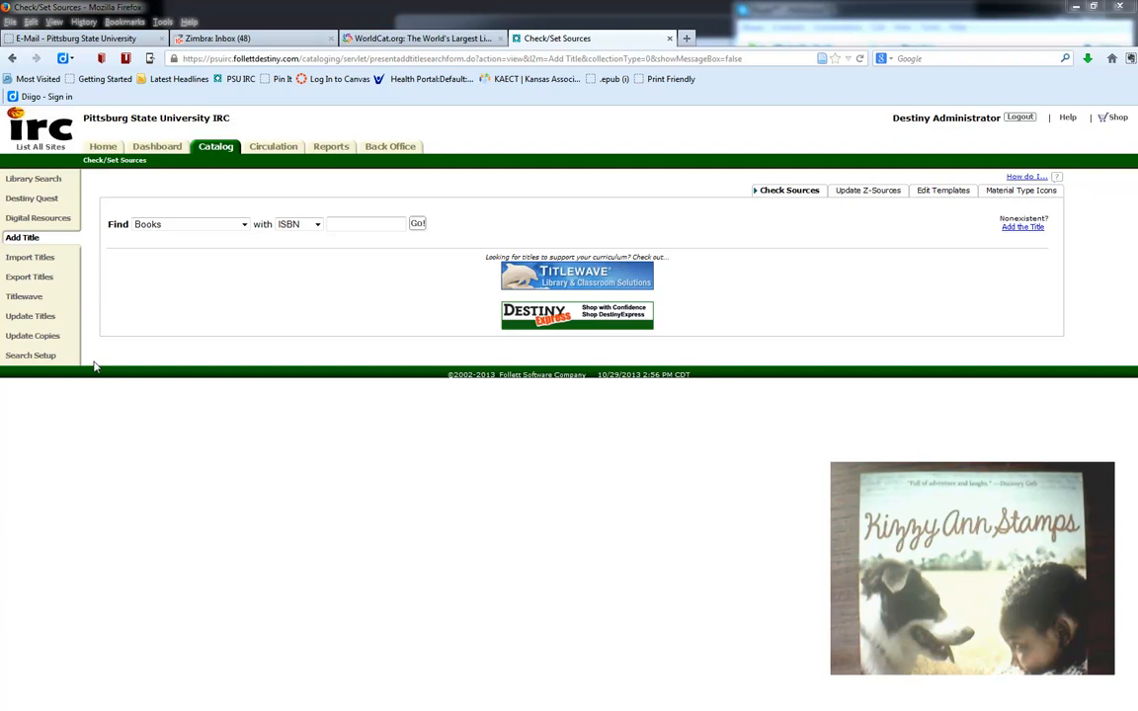
Step: Search the library catalog by author for "watts, jeri"
left_click(28, 181)
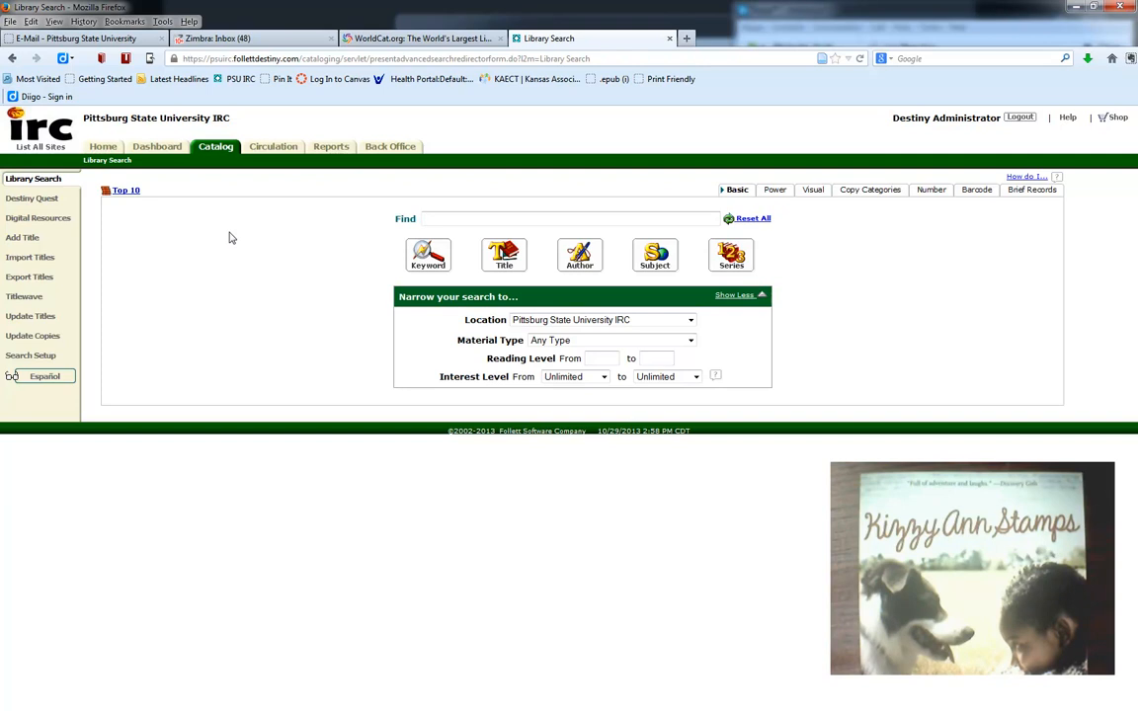
type("watts, jeri")
left_click(578, 256)
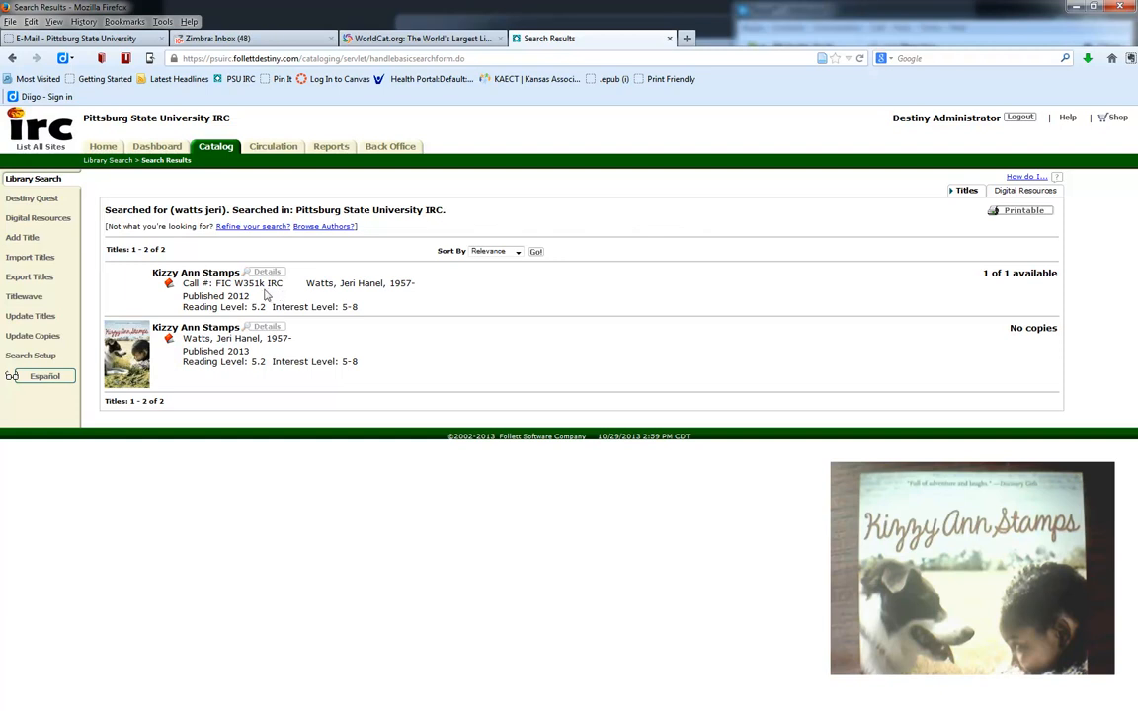
Step: Search the library catalog for "waters" and highlight the author codes in the first two results' call numbers to compare them
left_click(34, 184)
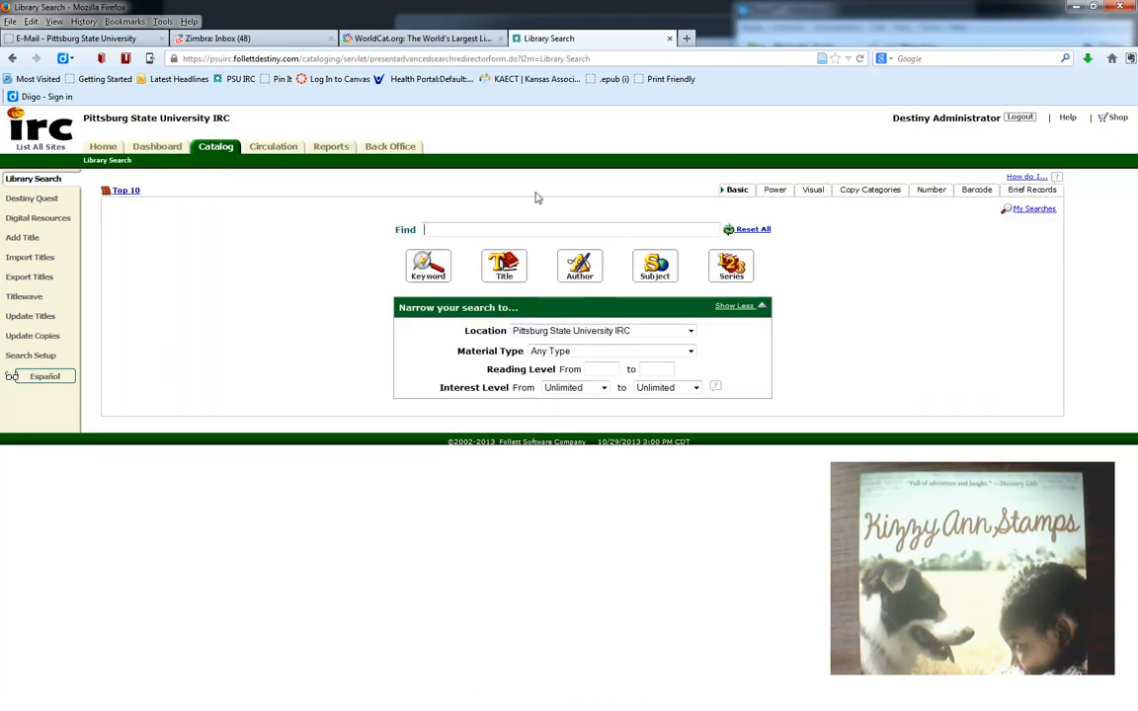
type("waters")
key("Return")
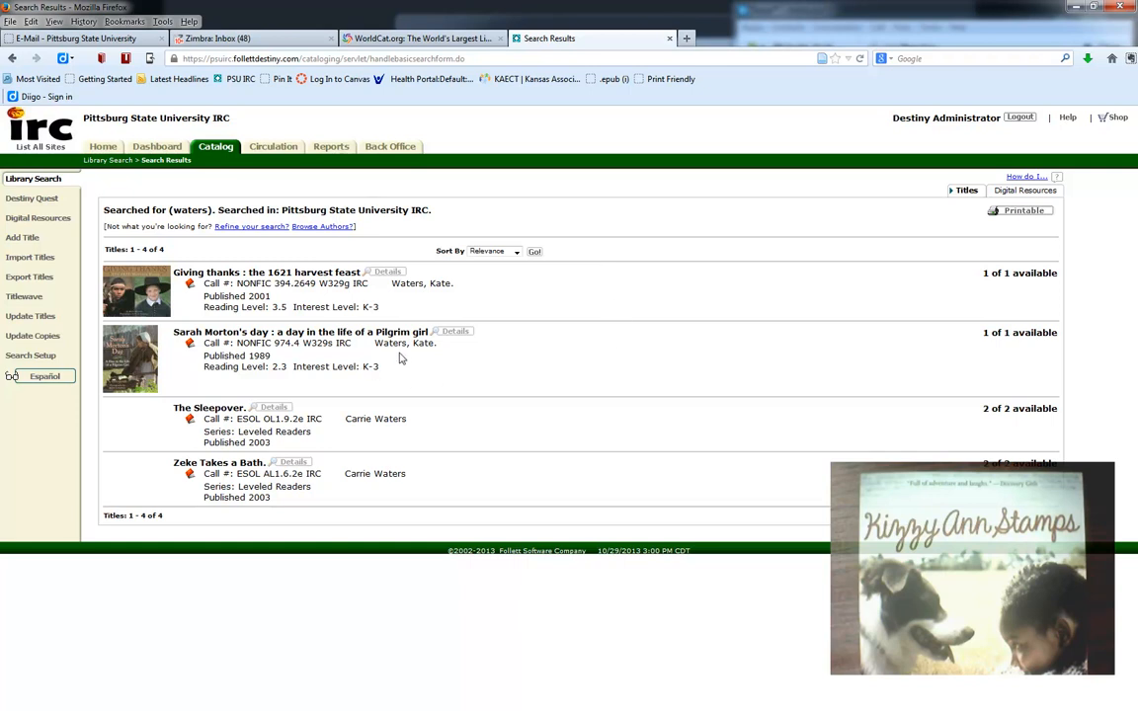
left_click_drag(319, 284, 344, 283)
left_click_drag(304, 342, 329, 343)
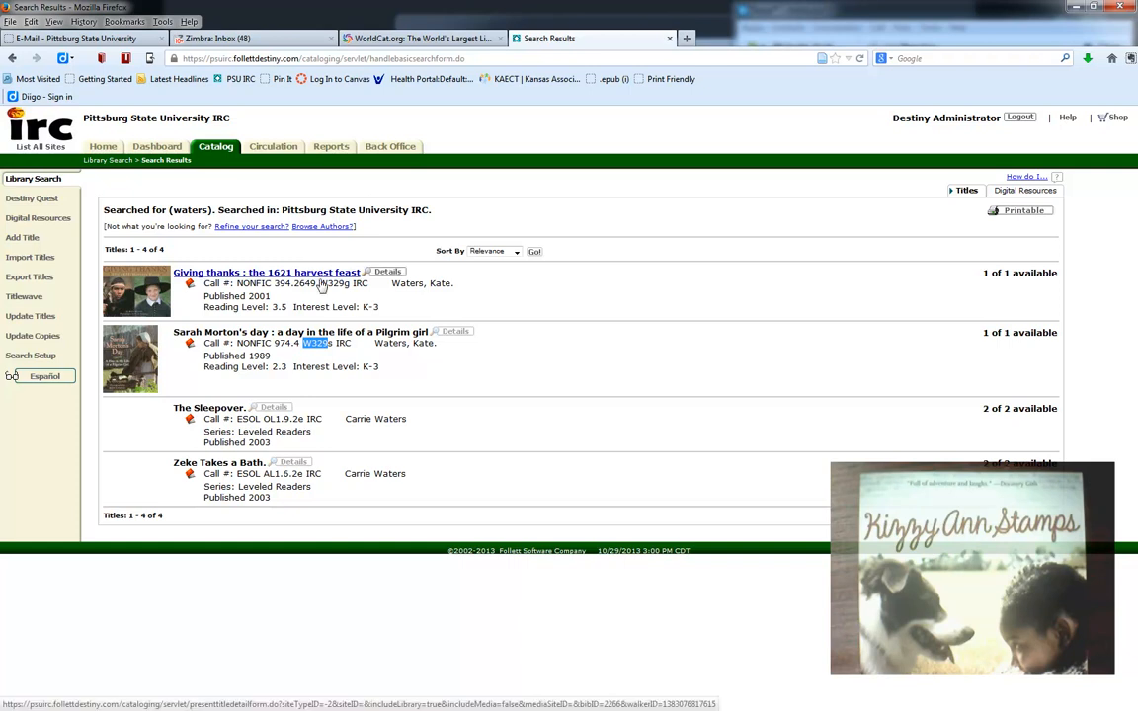
left_click_drag(319, 284, 348, 284)
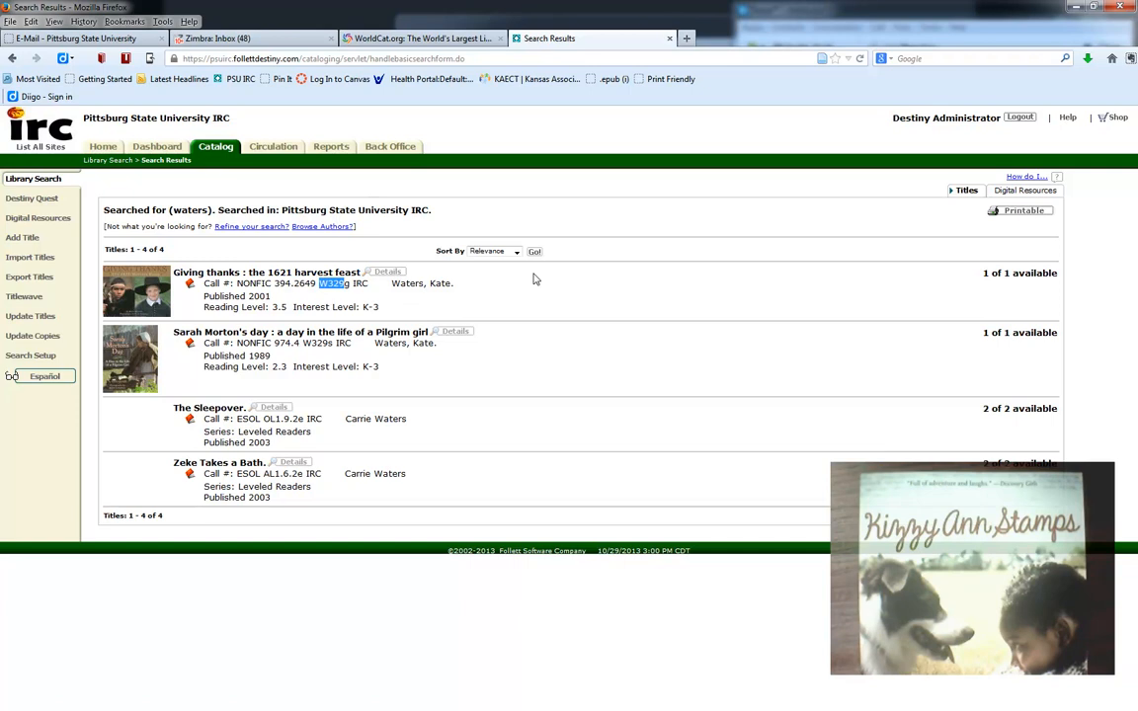
Step: Search the library catalog by author for "riordan" and highlight the author code in The lightning thief's call number
left_click(32, 183)
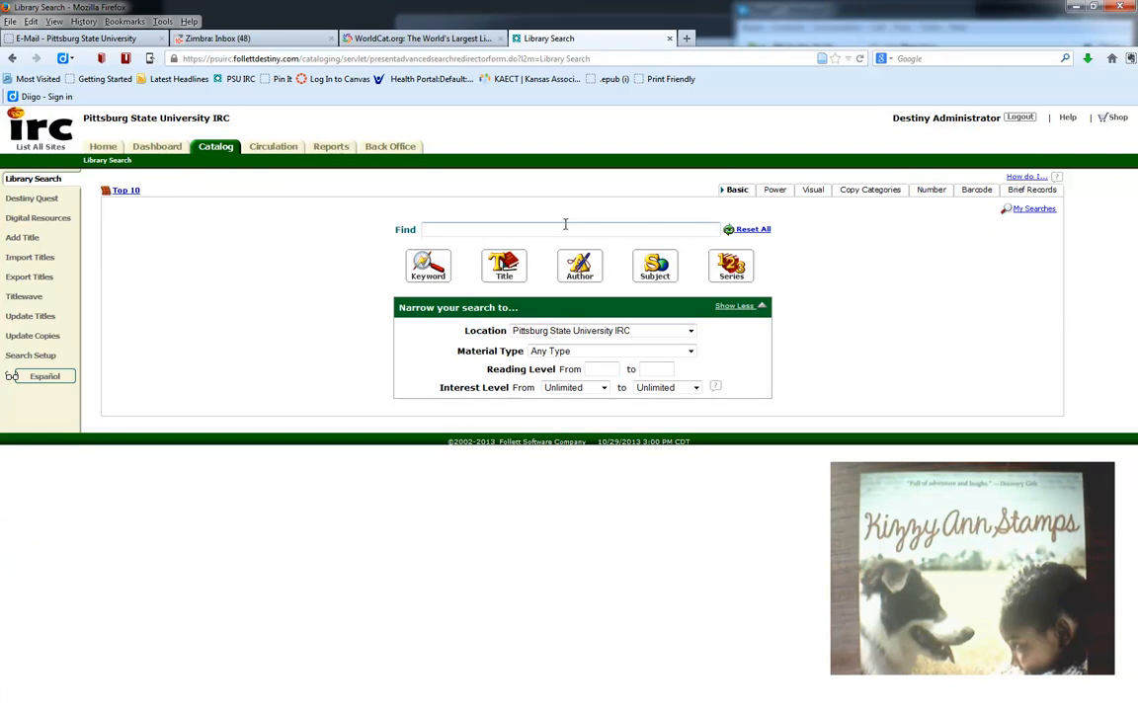
type("riordan")
left_click(580, 268)
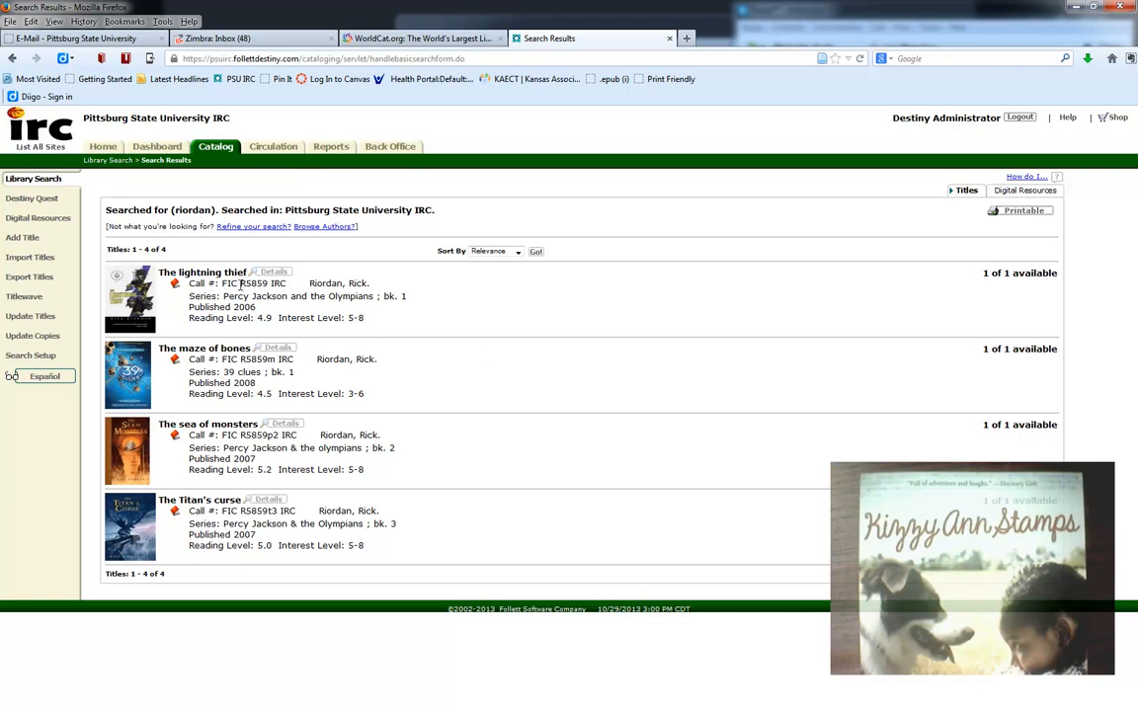
left_click_drag(239, 283, 261, 285)
left_click(260, 361)
left_click(20, 239)
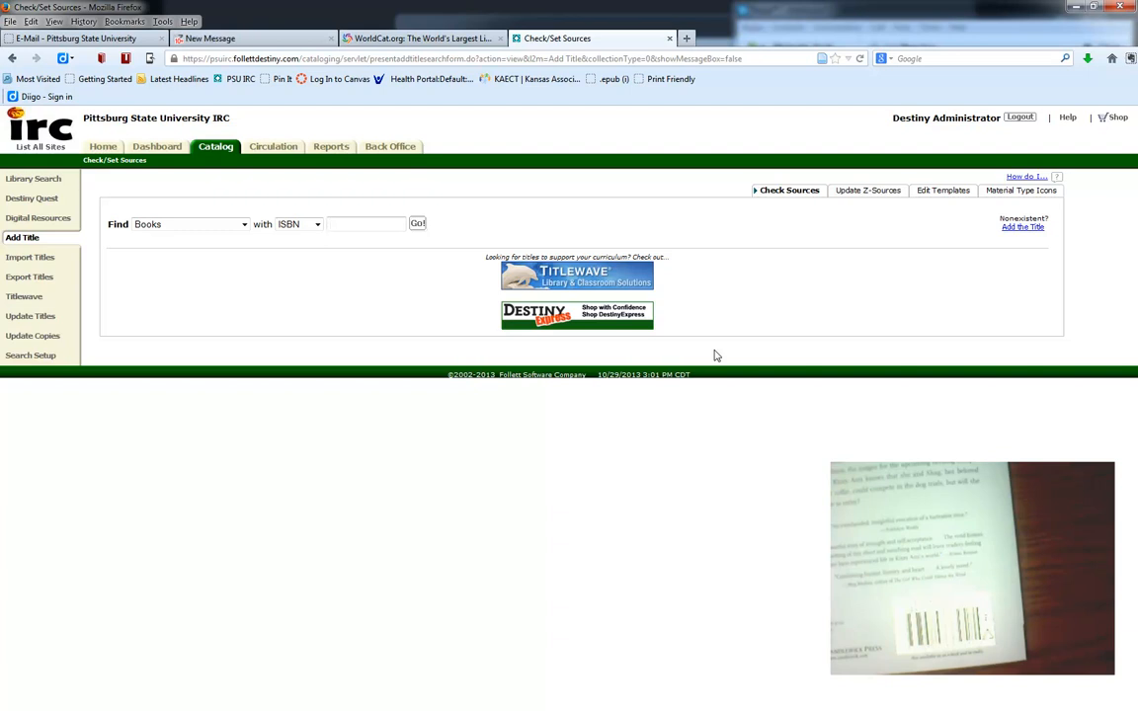
type("978")
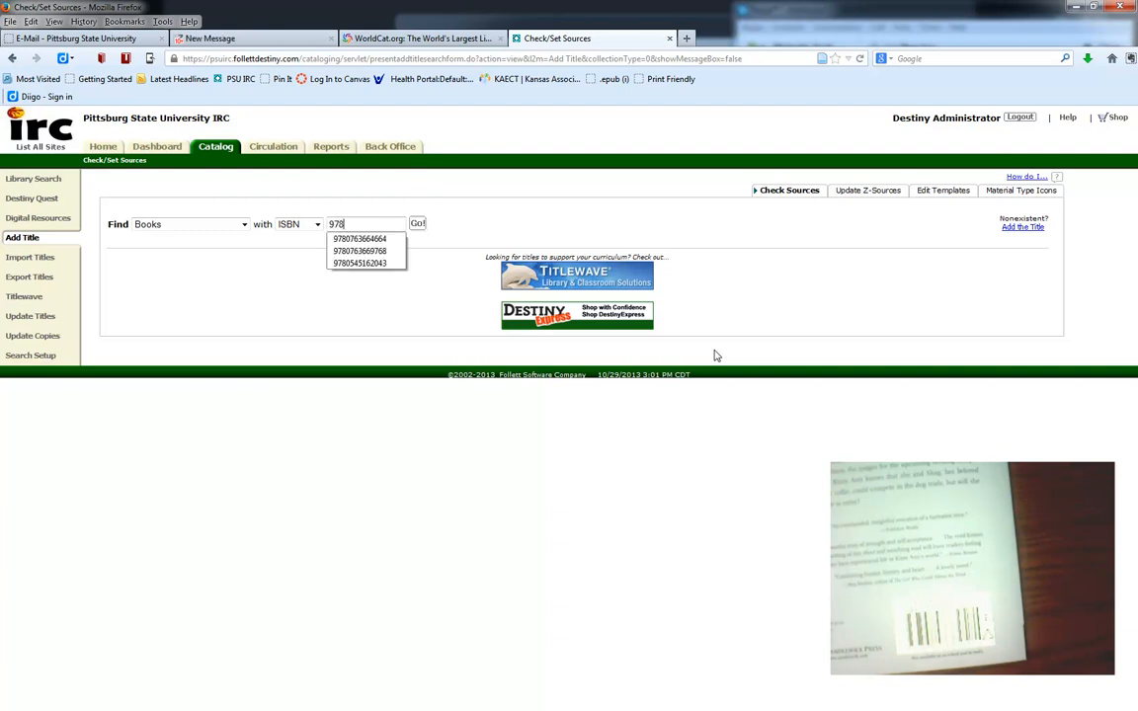
type("07636")
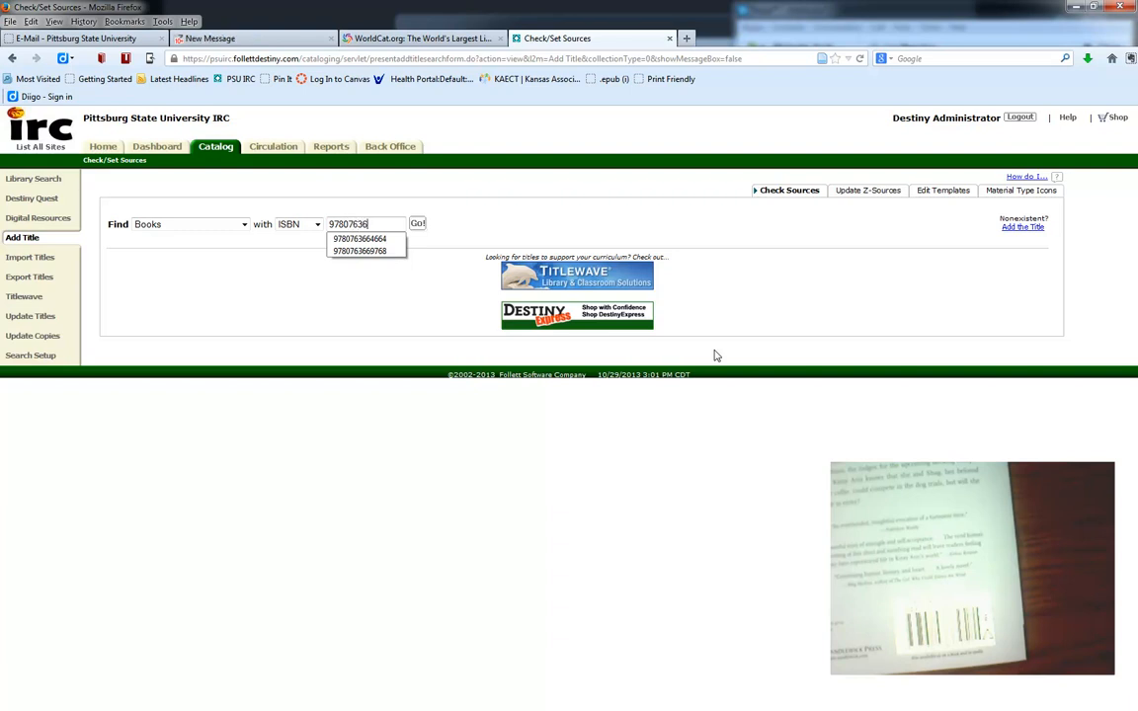
type("6979")
type("8")
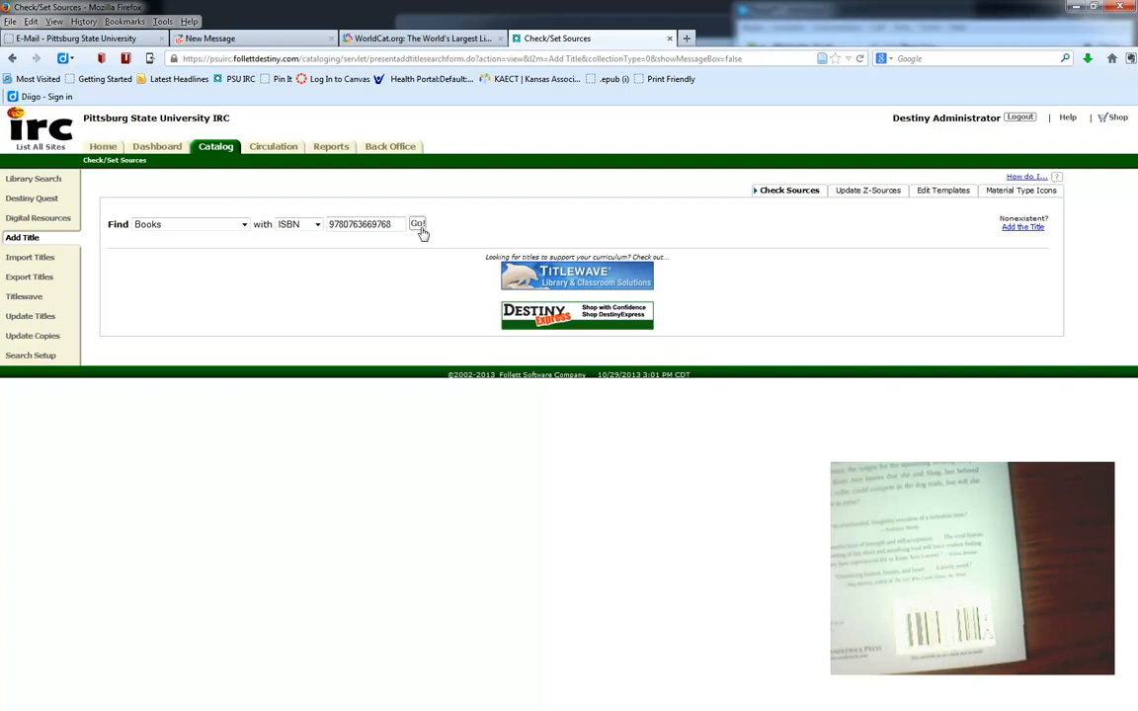
left_click(417, 225)
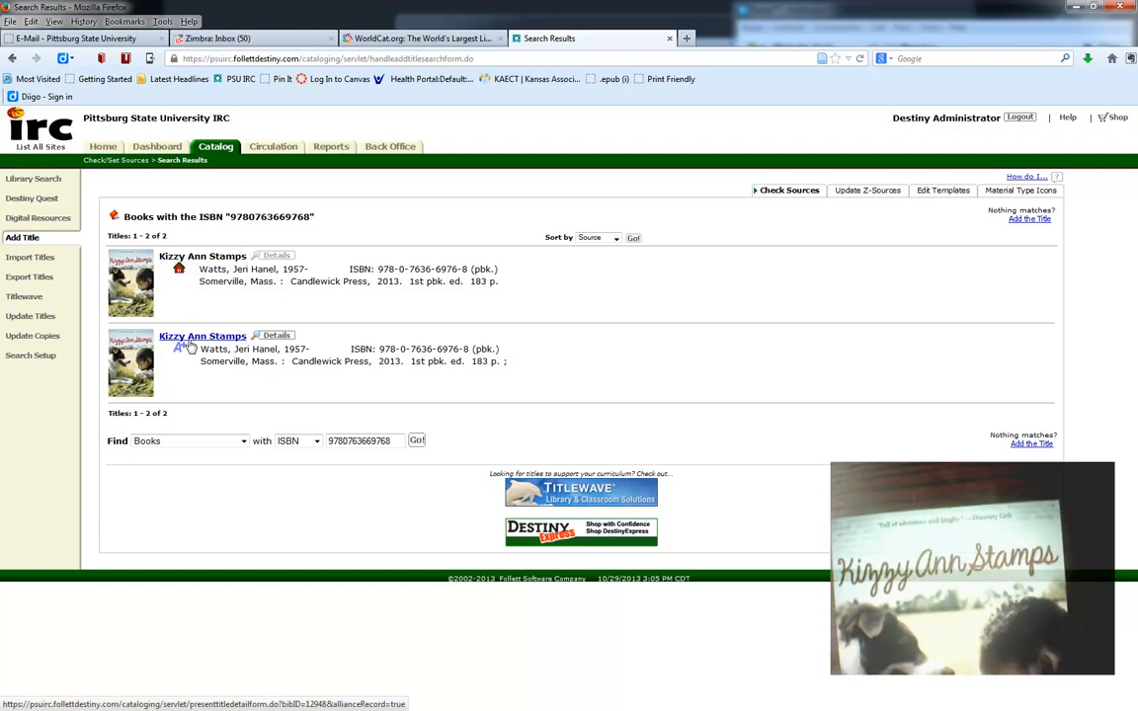
Step: Open the Alliance Plus record for Kizzy Ann Stamps and review its title details down to the additional information
left_click(200, 336)
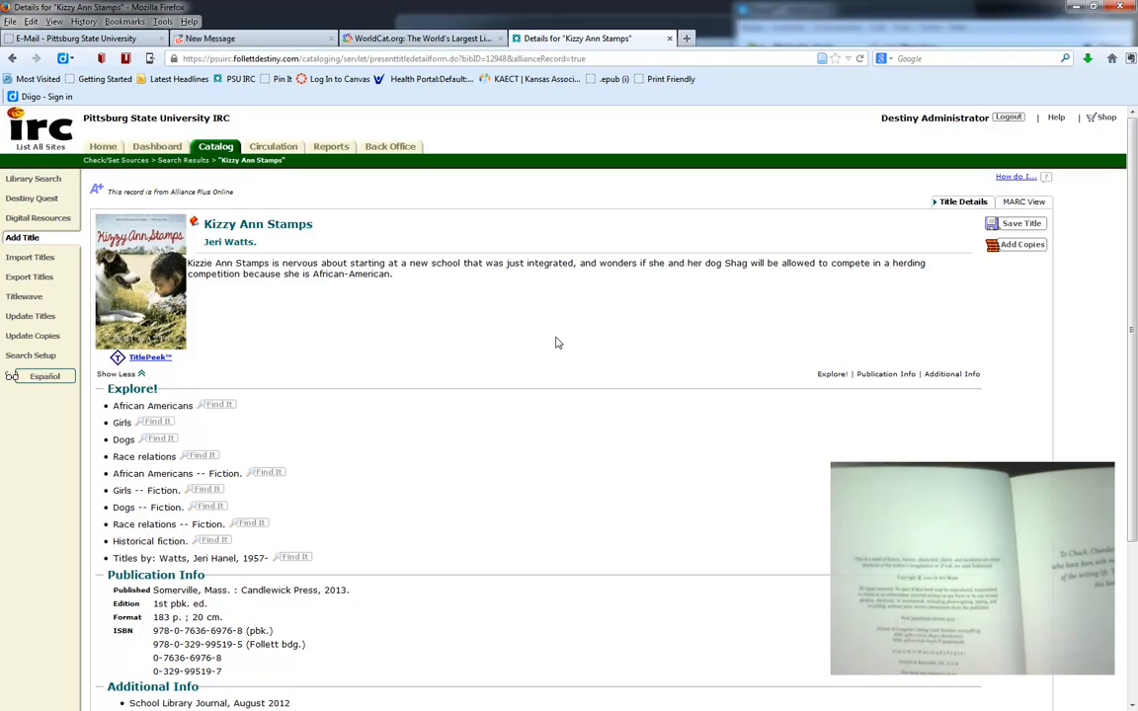
scroll(556, 343, "down", 4)
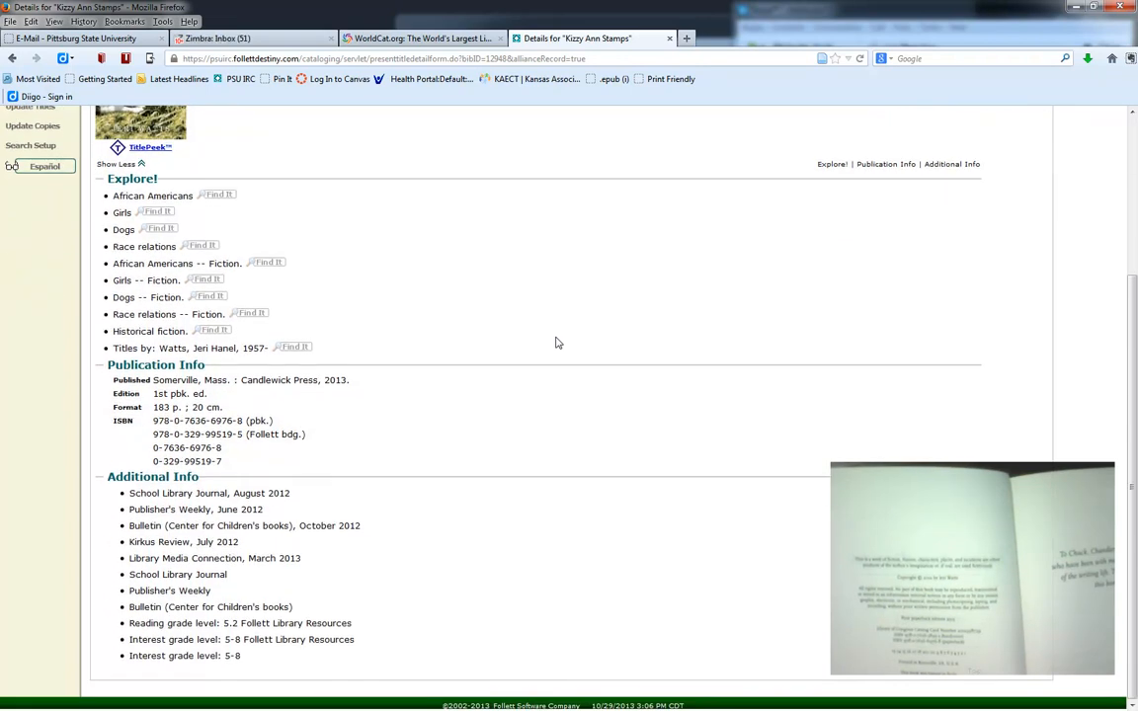
scroll(556, 342, "up", 4)
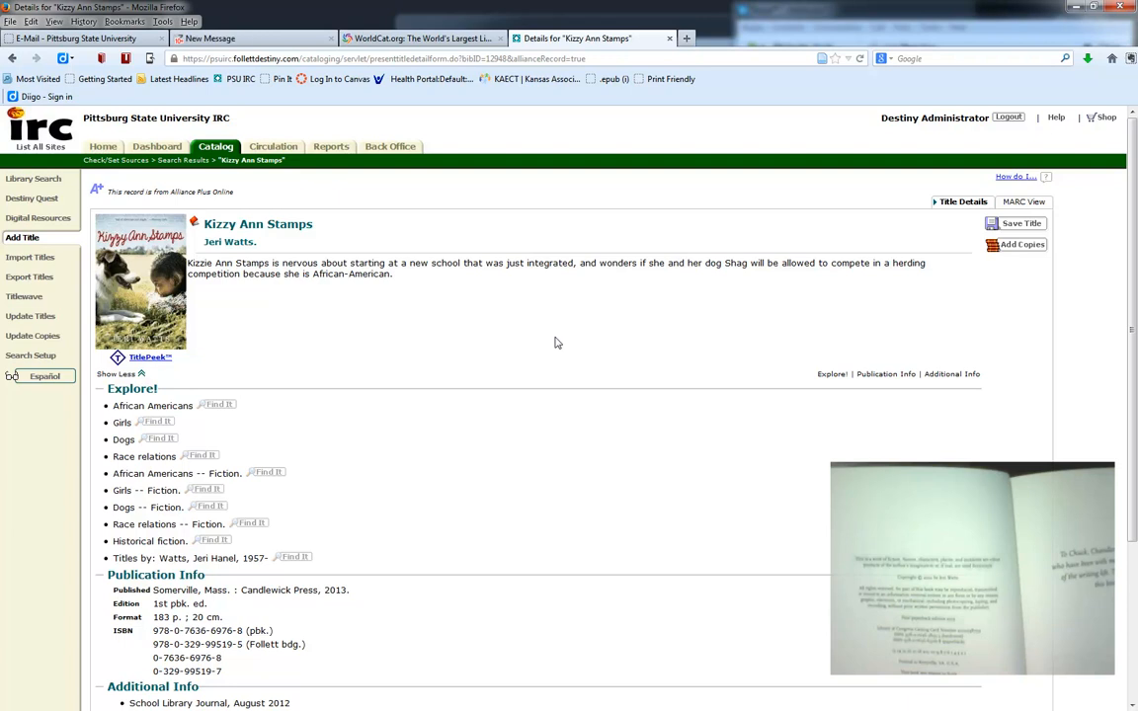
Step: Examine the MARC record of Kizzy Ann Stamps, including its ISBN, Dewey, author, publication, review note, target audience and subject fields
left_click(1020, 201)
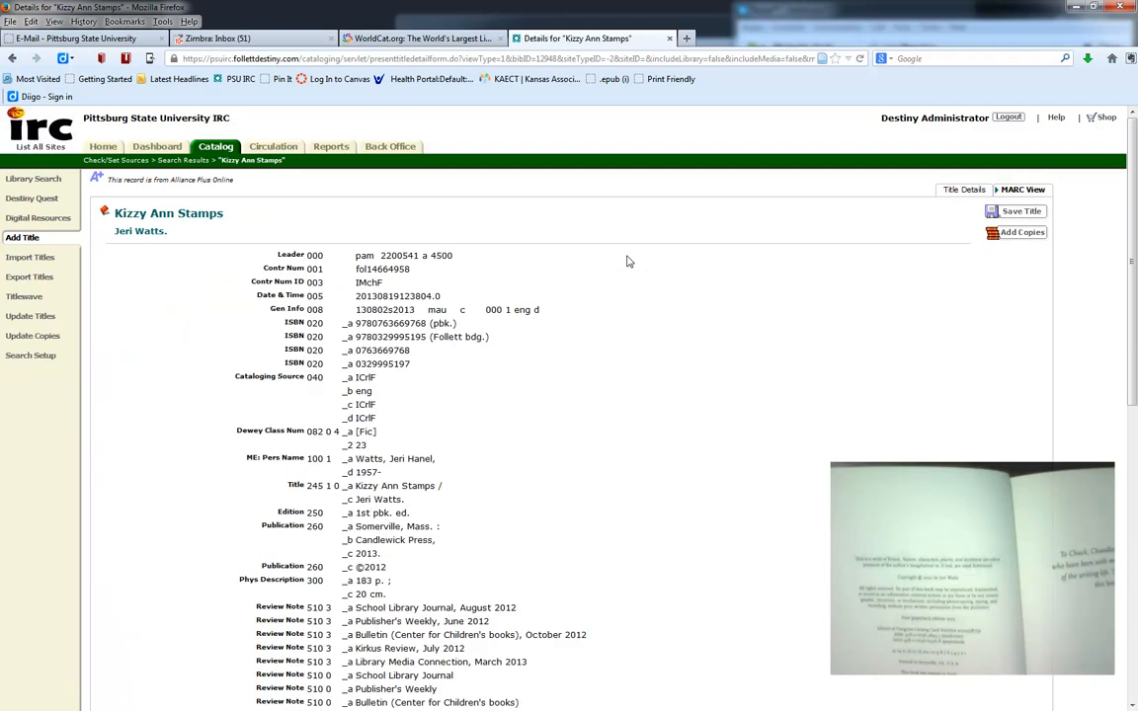
scroll(626, 261, "down", 3)
scroll(626, 262, "down", 3)
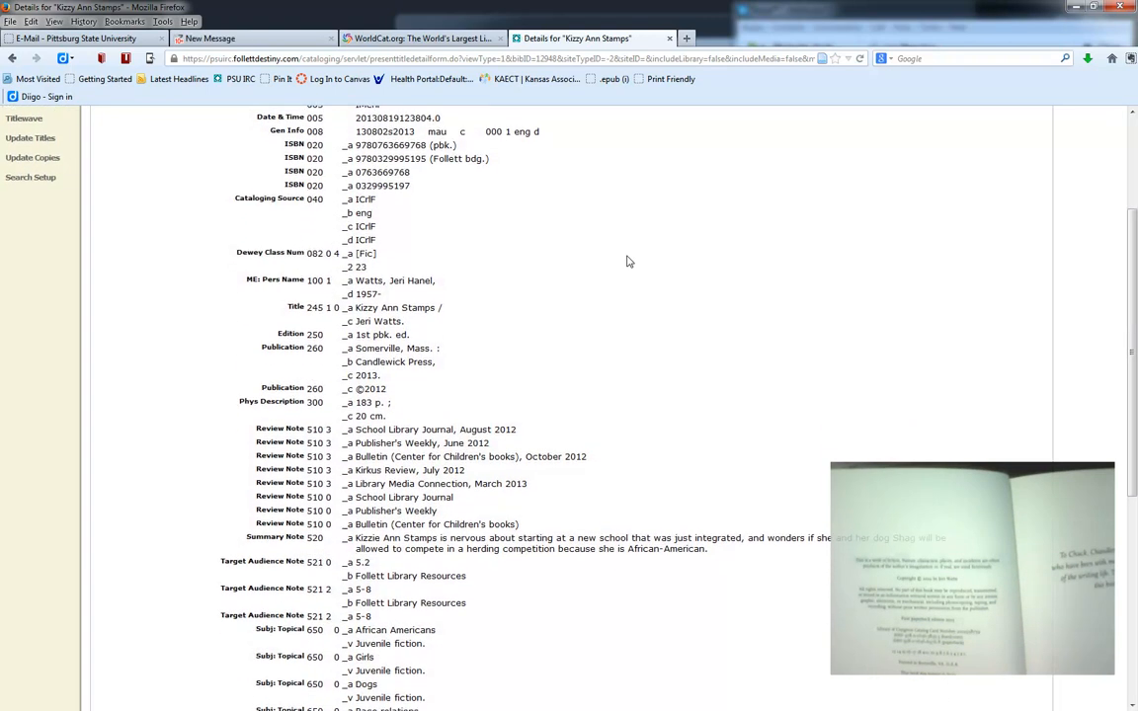
scroll(626, 261, "down", 2)
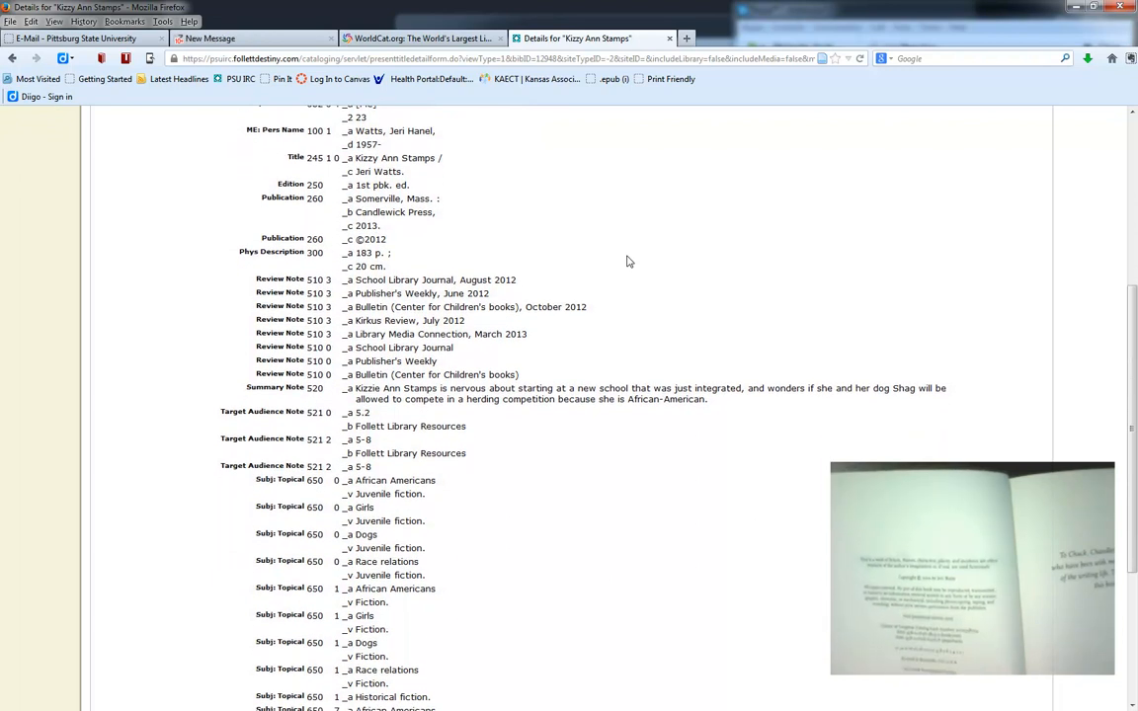
scroll(626, 262, "down", 2)
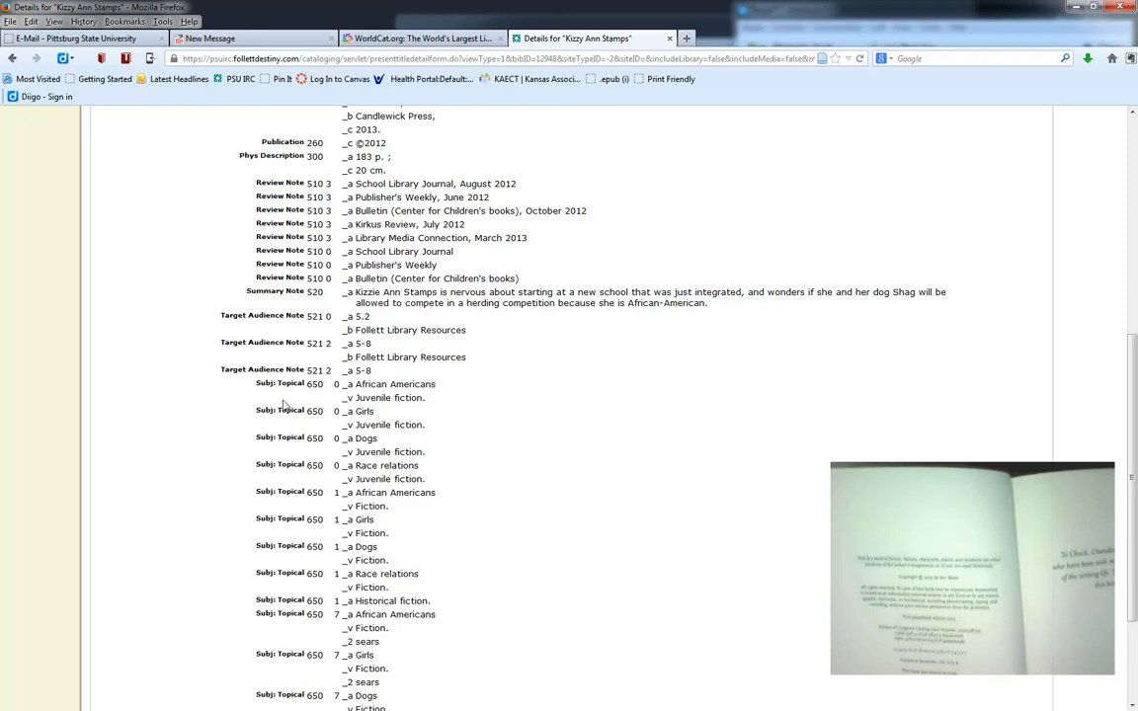
scroll(274, 597, "down", 3)
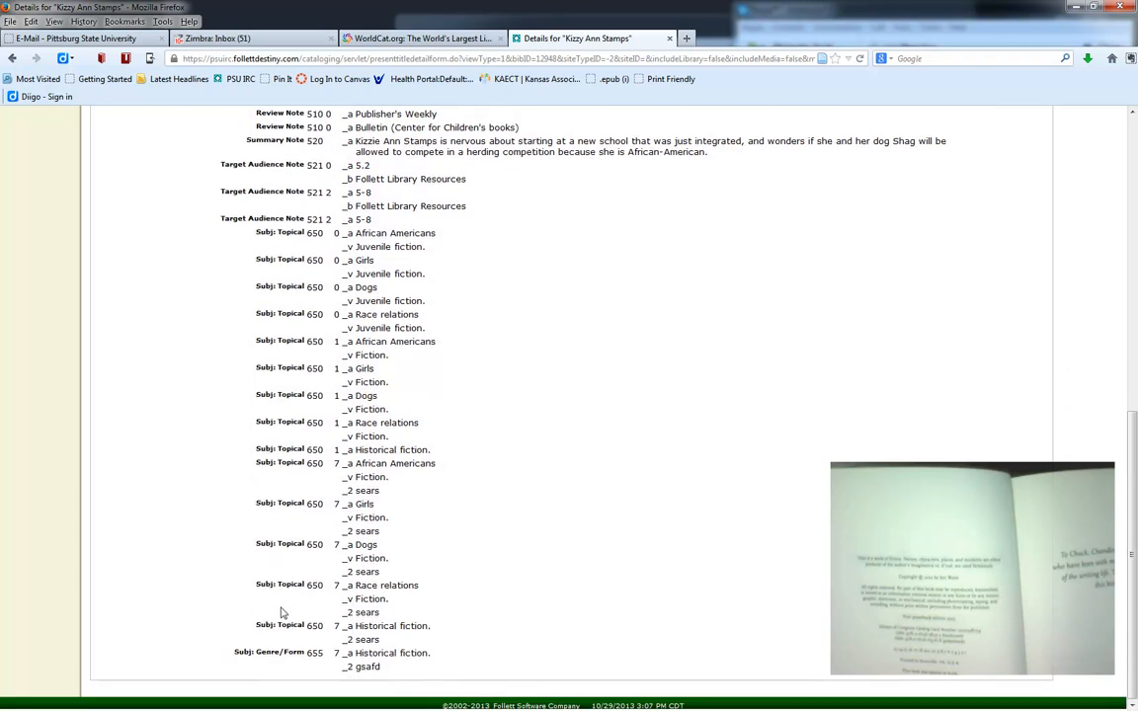
scroll(289, 604, "up", 6)
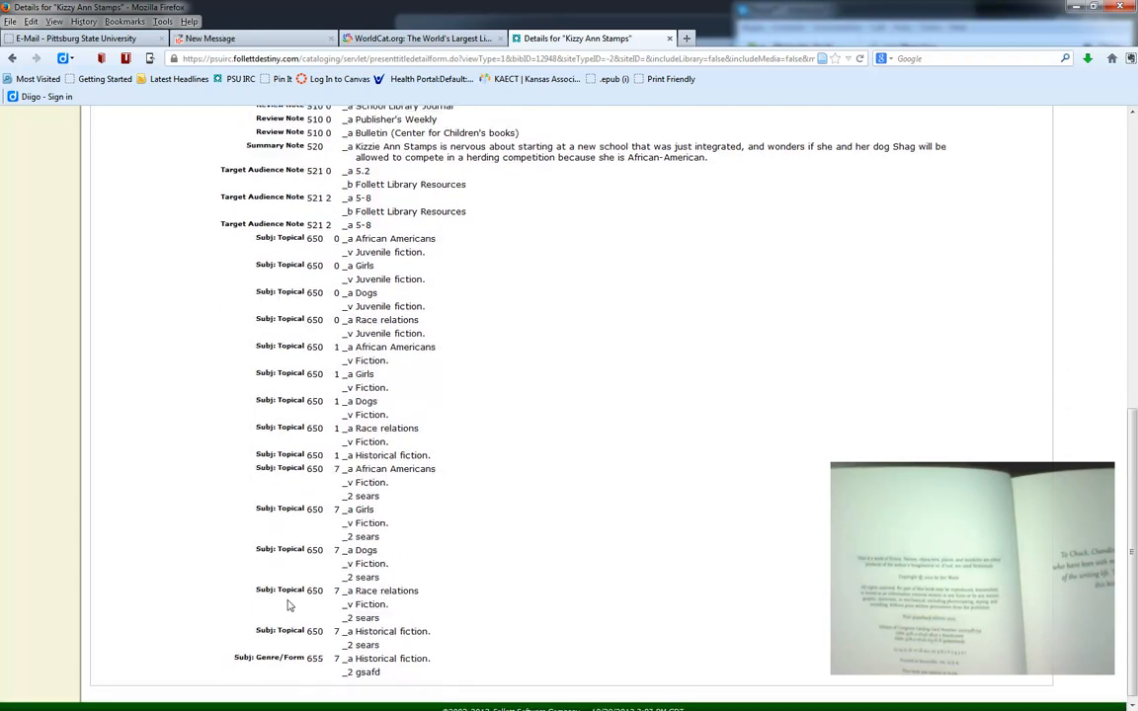
scroll(289, 604, "up", 3)
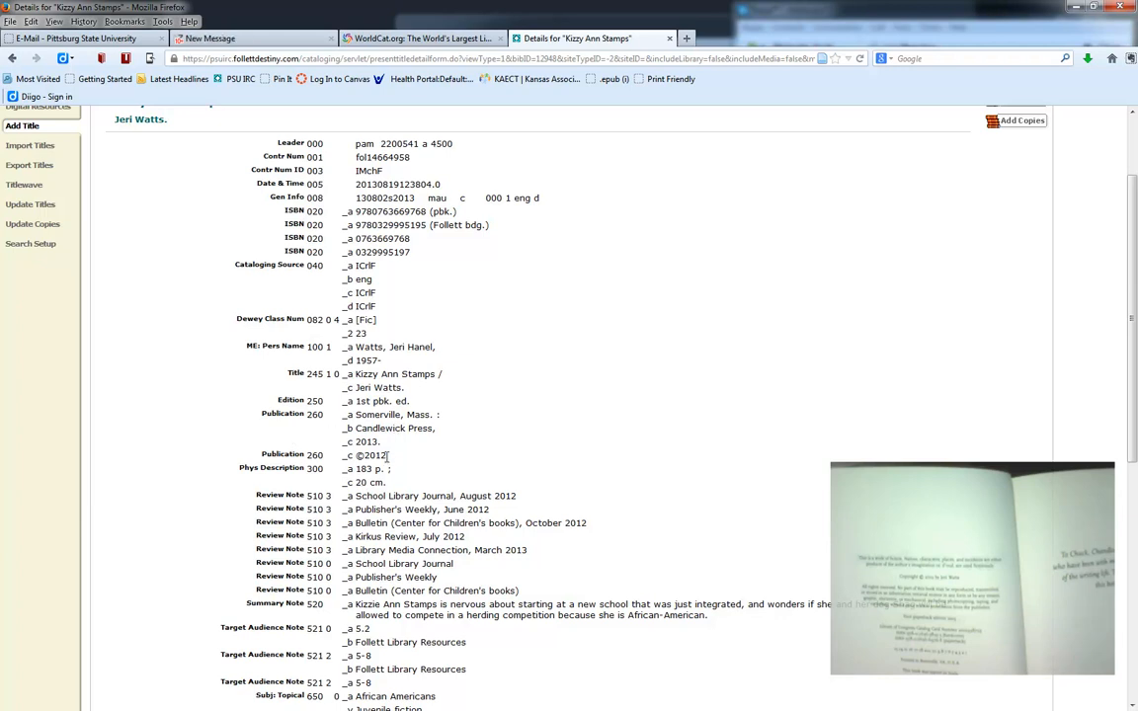
scroll(387, 468, "down", 1)
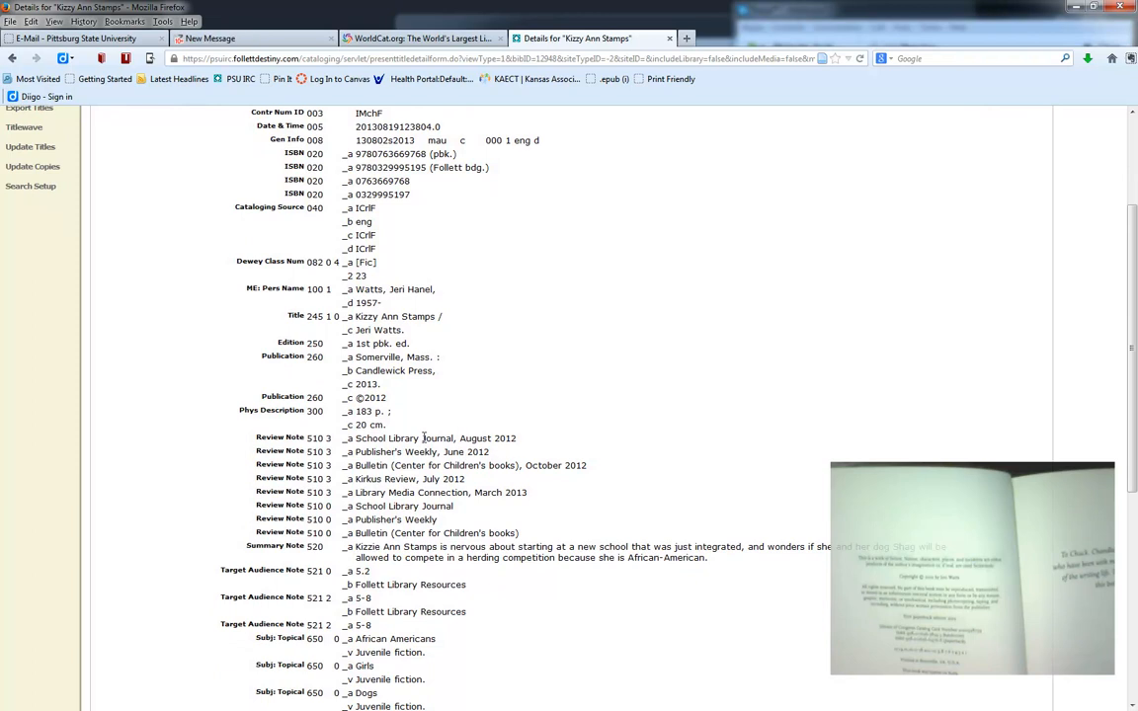
scroll(423, 438, "down", 2)
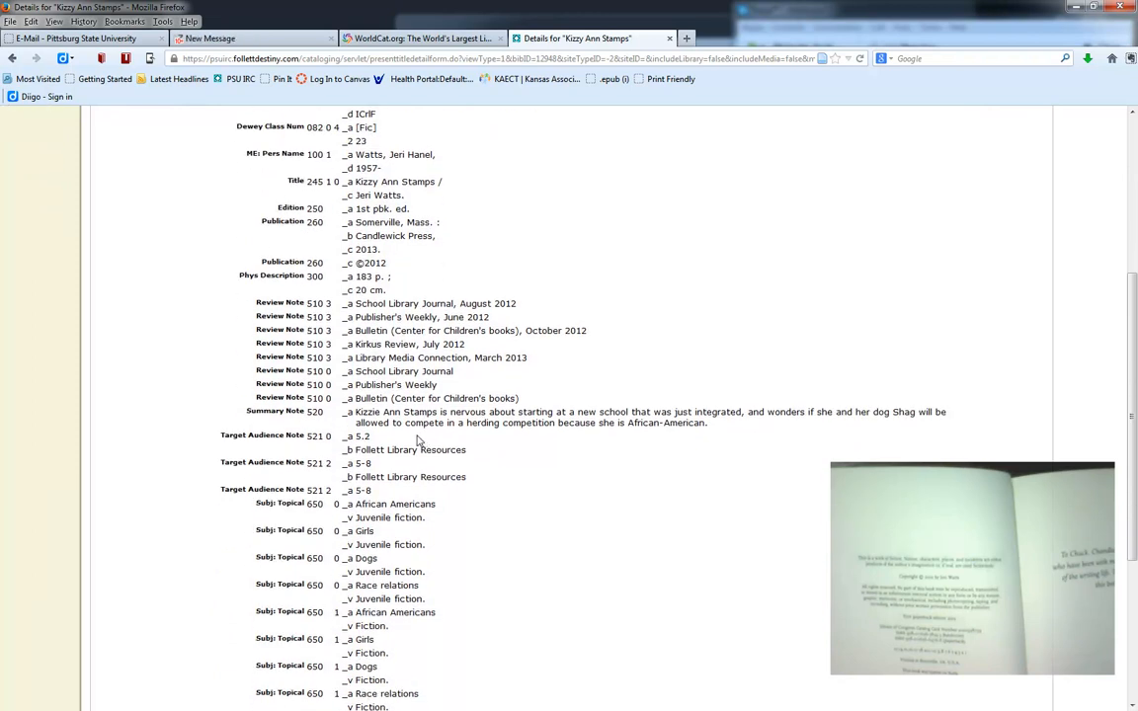
scroll(337, 379, "up", 5)
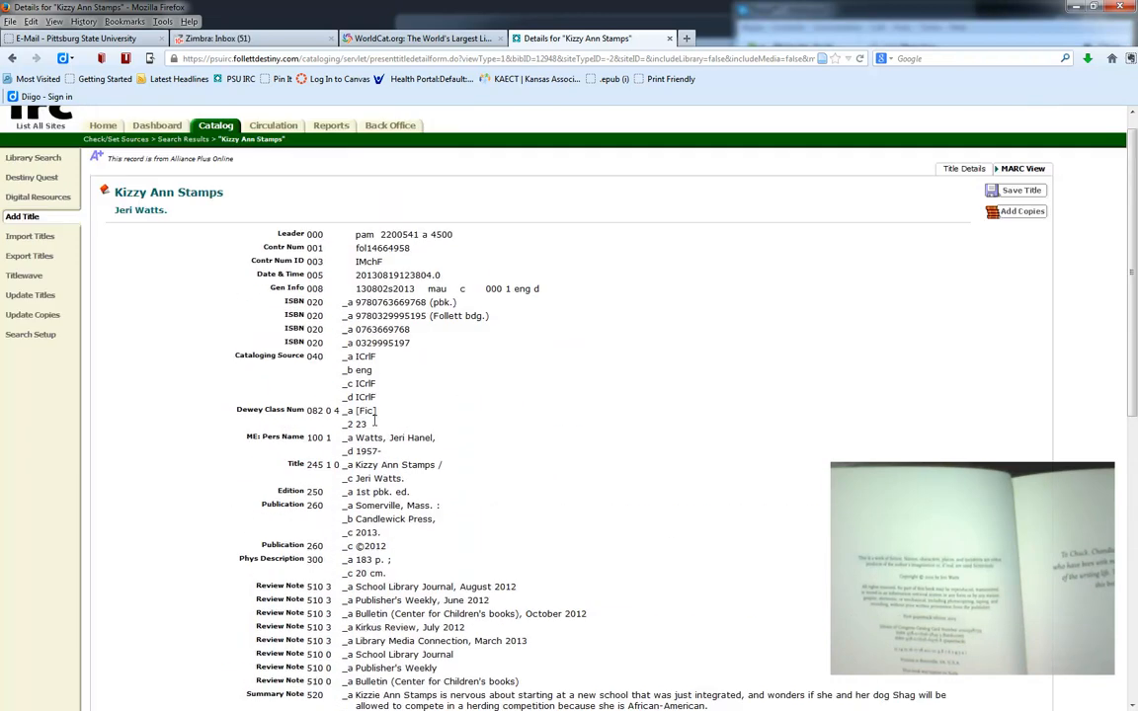
Step: Return to the title details of Kizzy Ann Stamps and review the subjects, publication and additional information
left_click(962, 188)
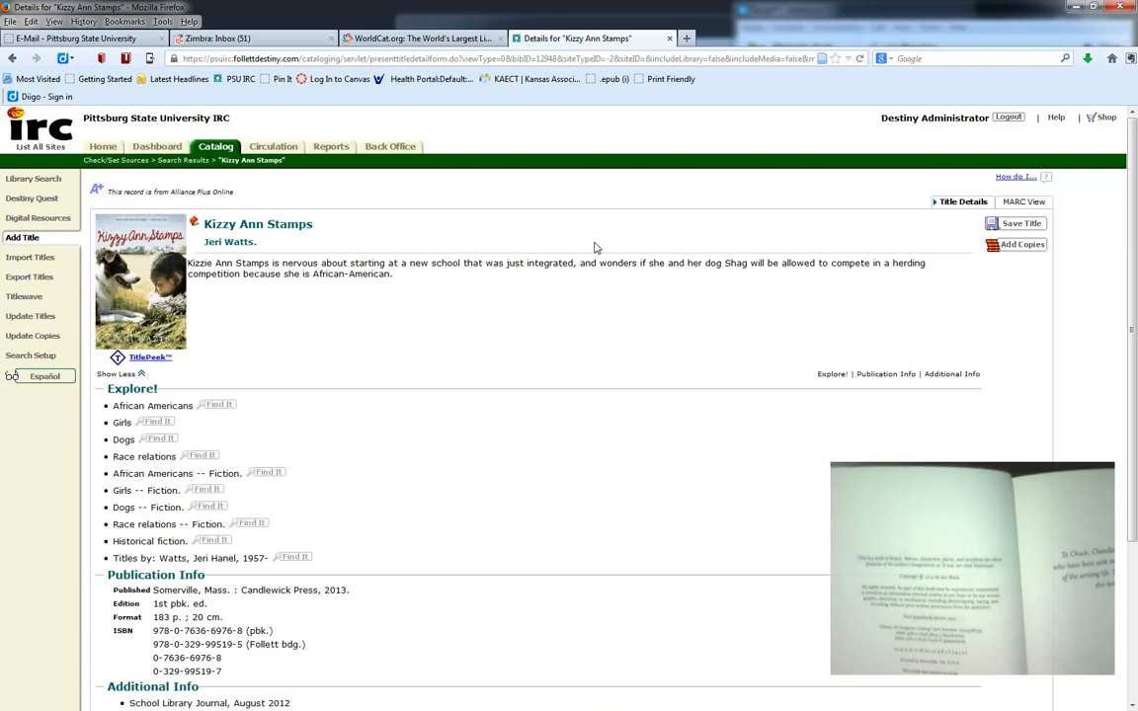
scroll(716, 399, "down", 3)
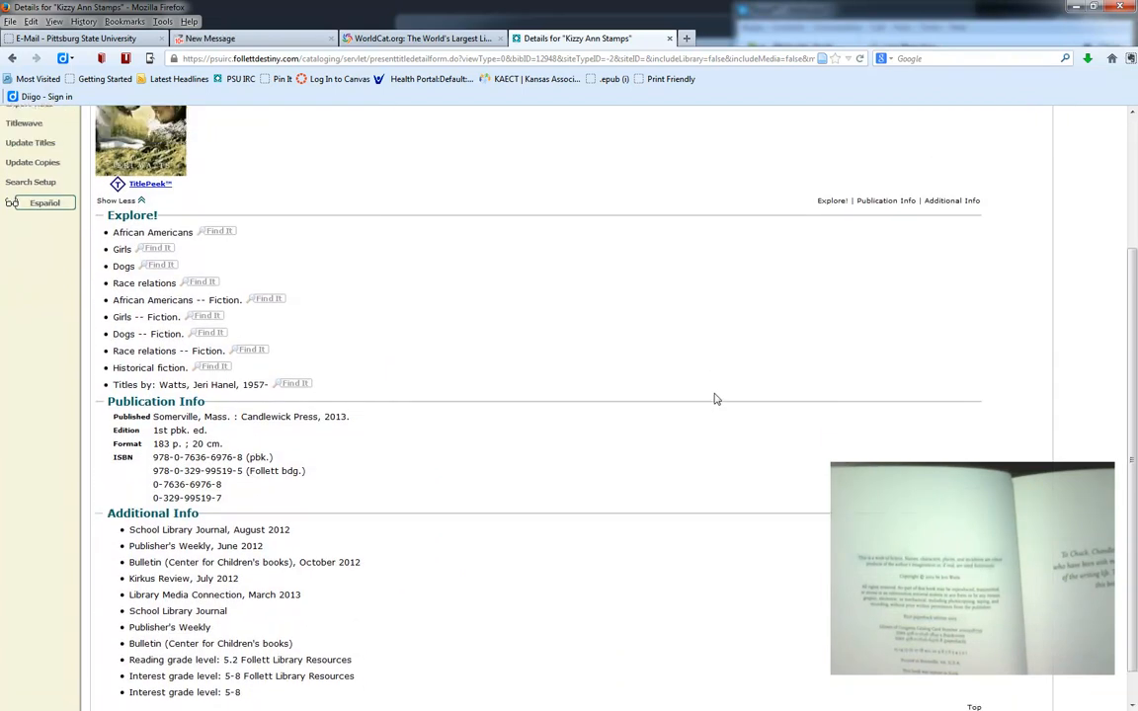
scroll(716, 399, "up", 3)
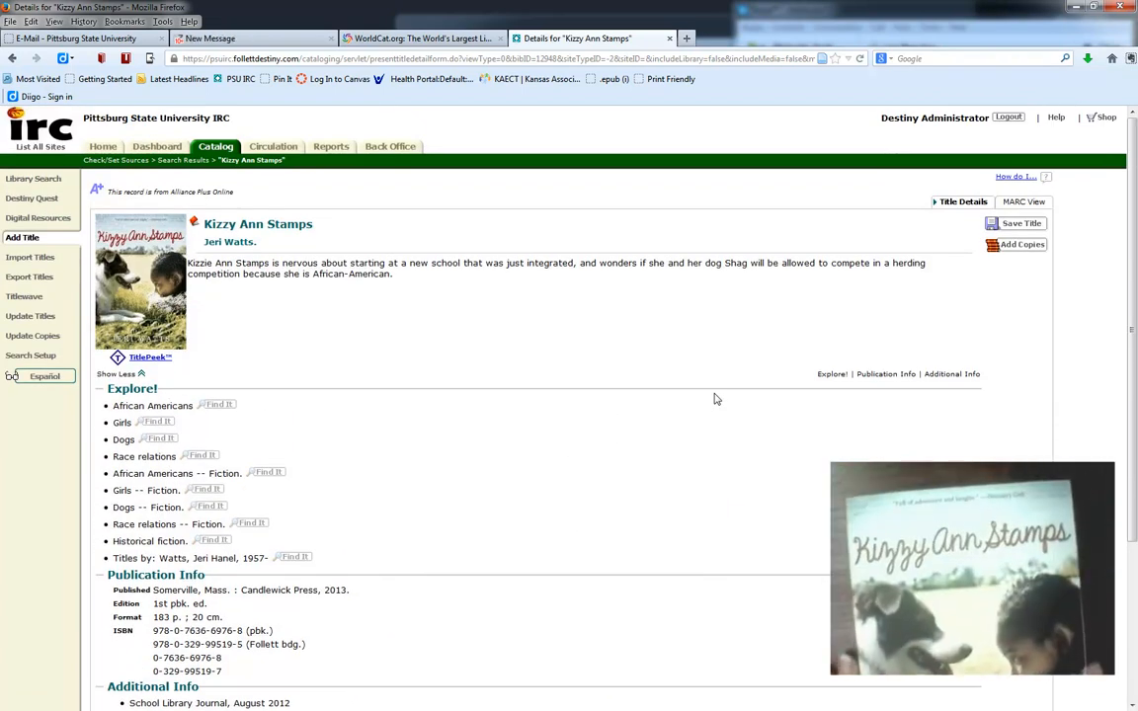
Step: Try to save the Alliance Plus title Kizzy Ann Stamps to the catalog, declining to create a duplicate
left_click(1017, 225)
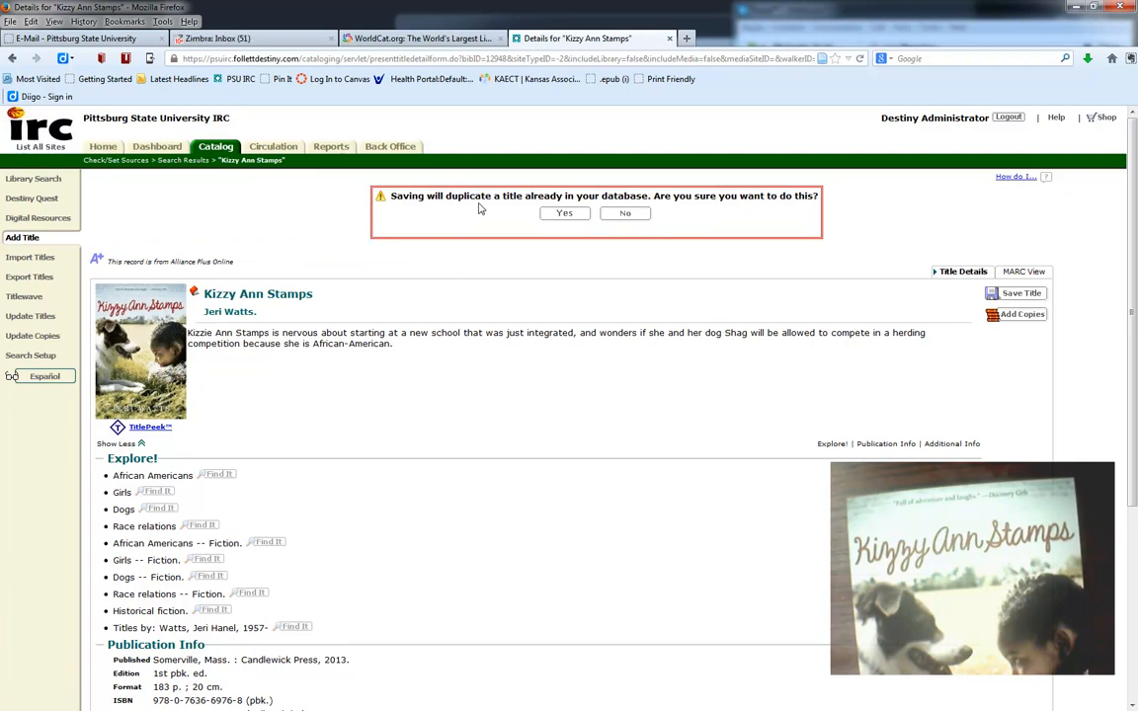
scroll(716, 279, "down", 2)
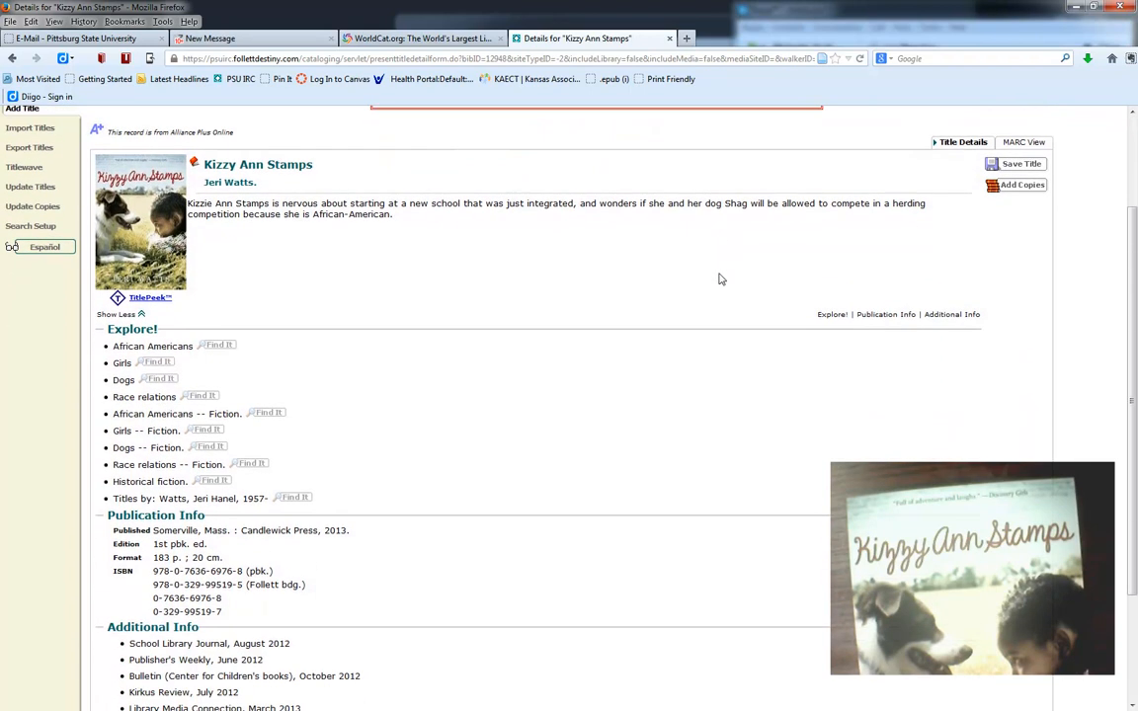
scroll(718, 279, "up", 1)
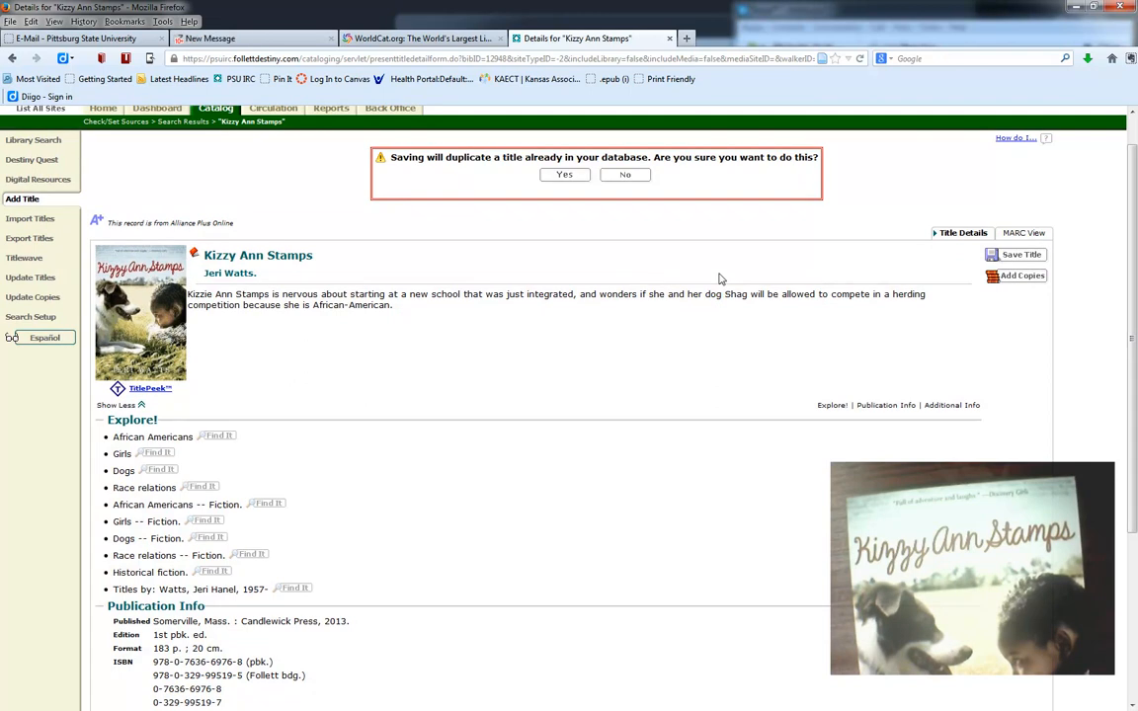
left_click(567, 174)
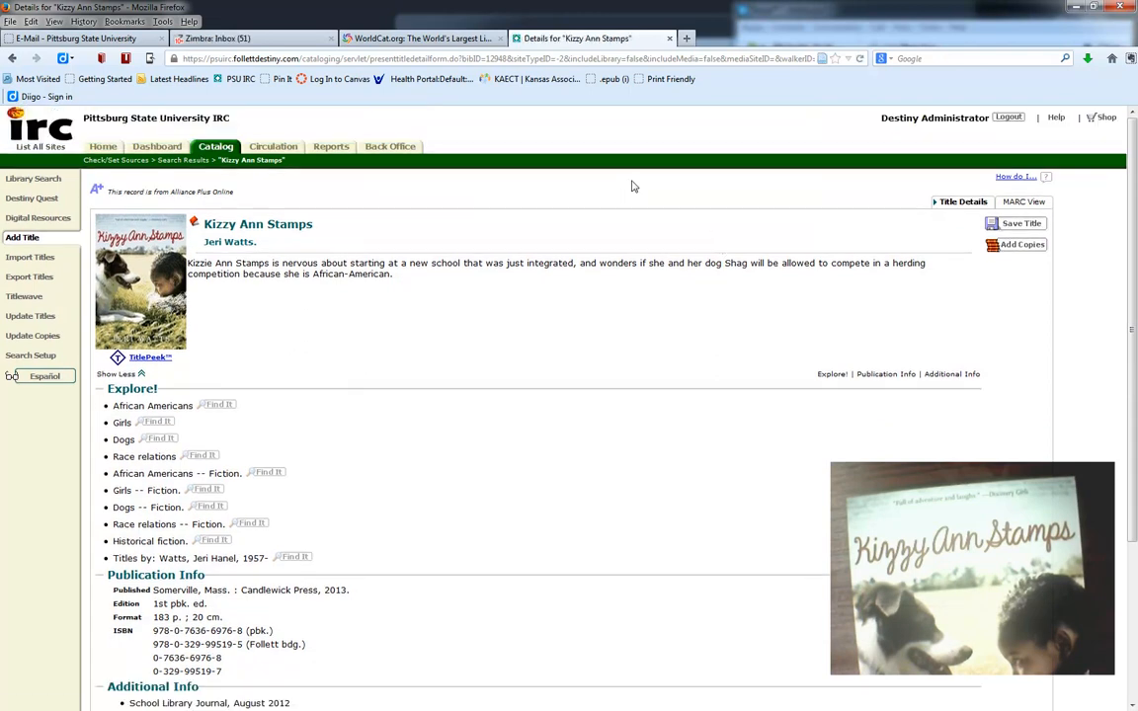
Step: Return to the ISBN search results and open the title details of the library's own Kizzy Ann Stamps record
left_click(13, 59)
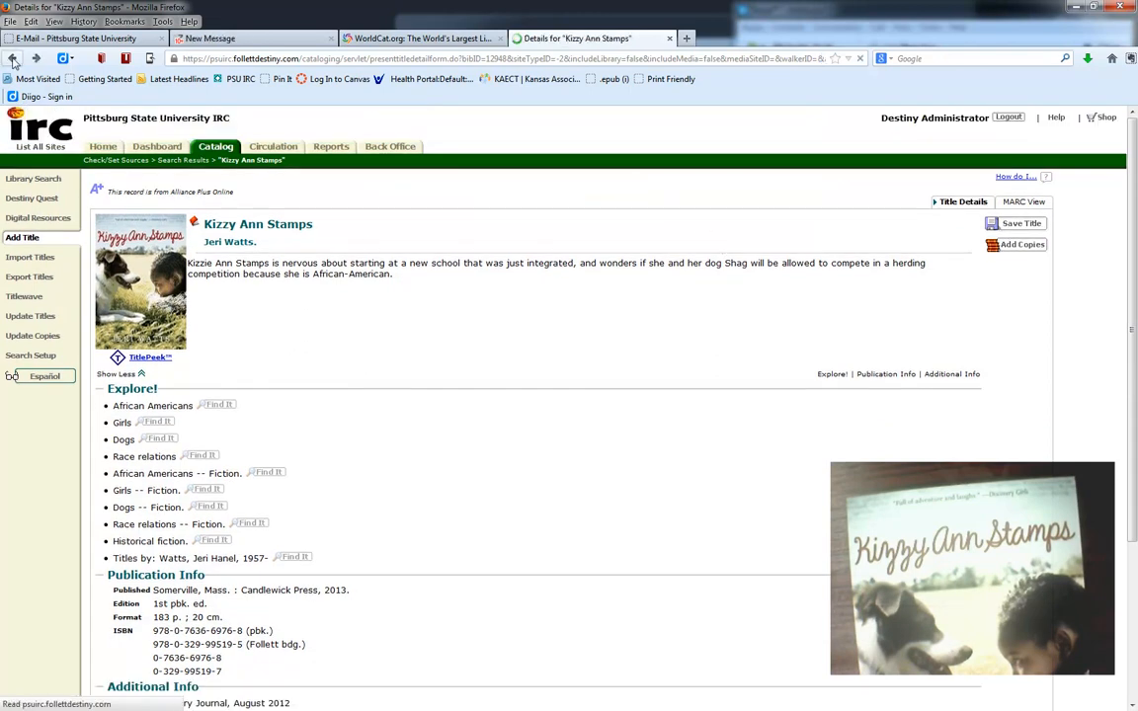
left_click(13, 59)
left_click(12, 59)
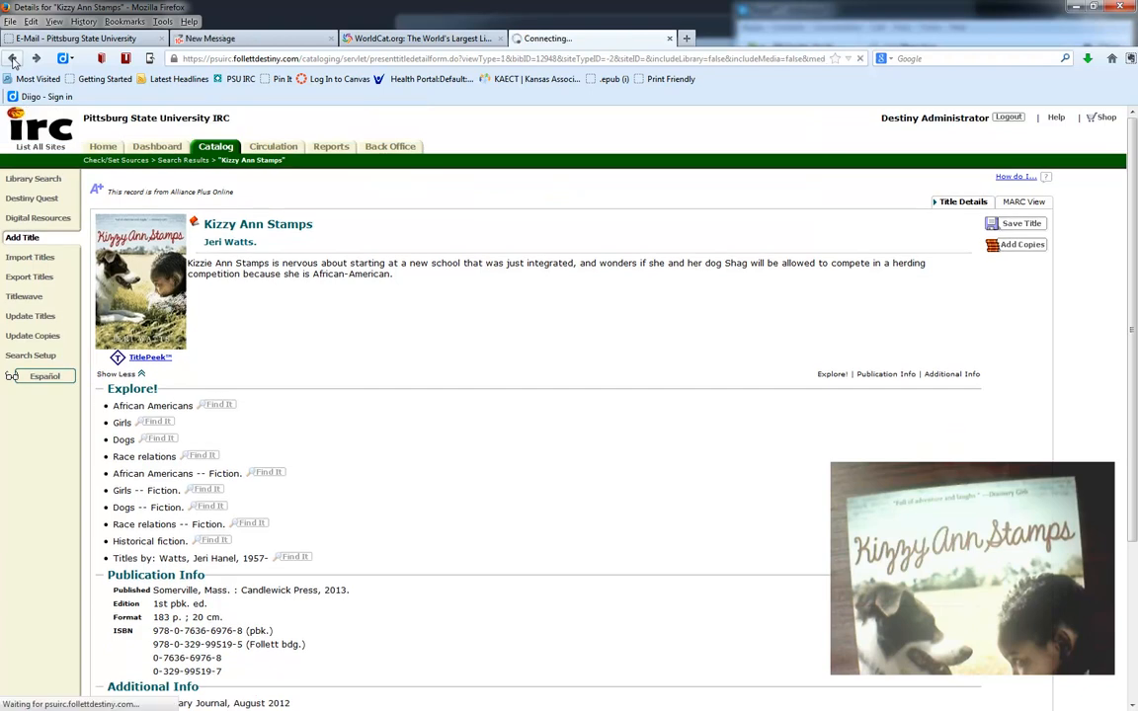
left_click(13, 61)
left_click(13, 61)
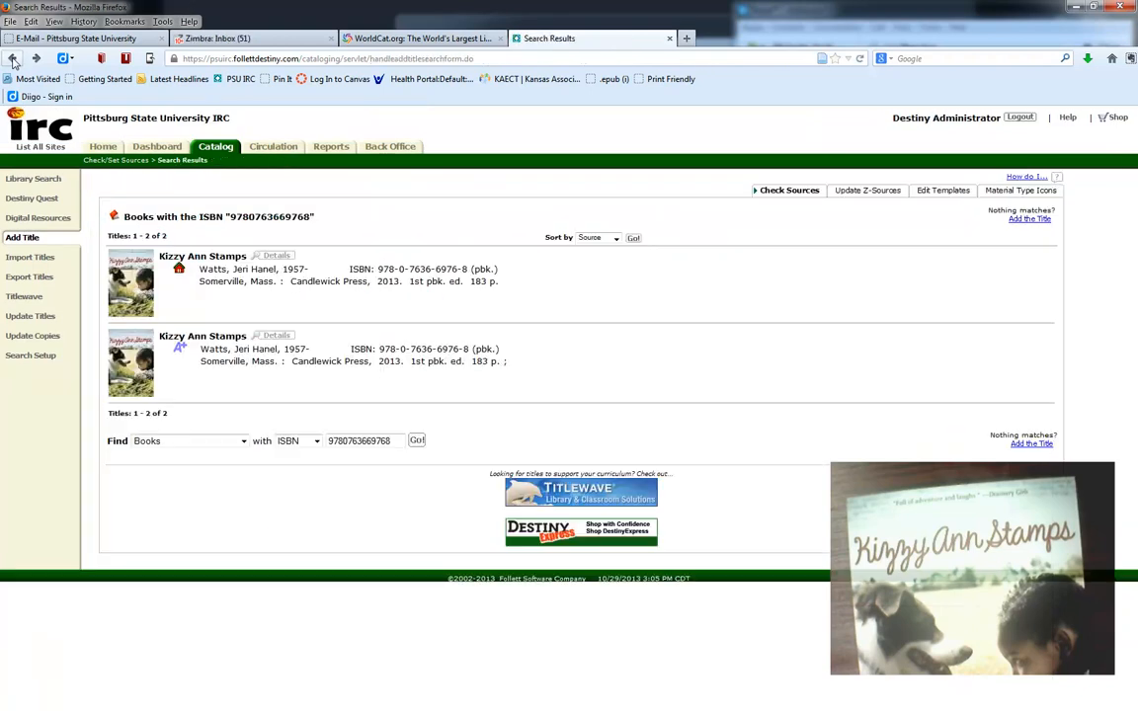
left_click(201, 256)
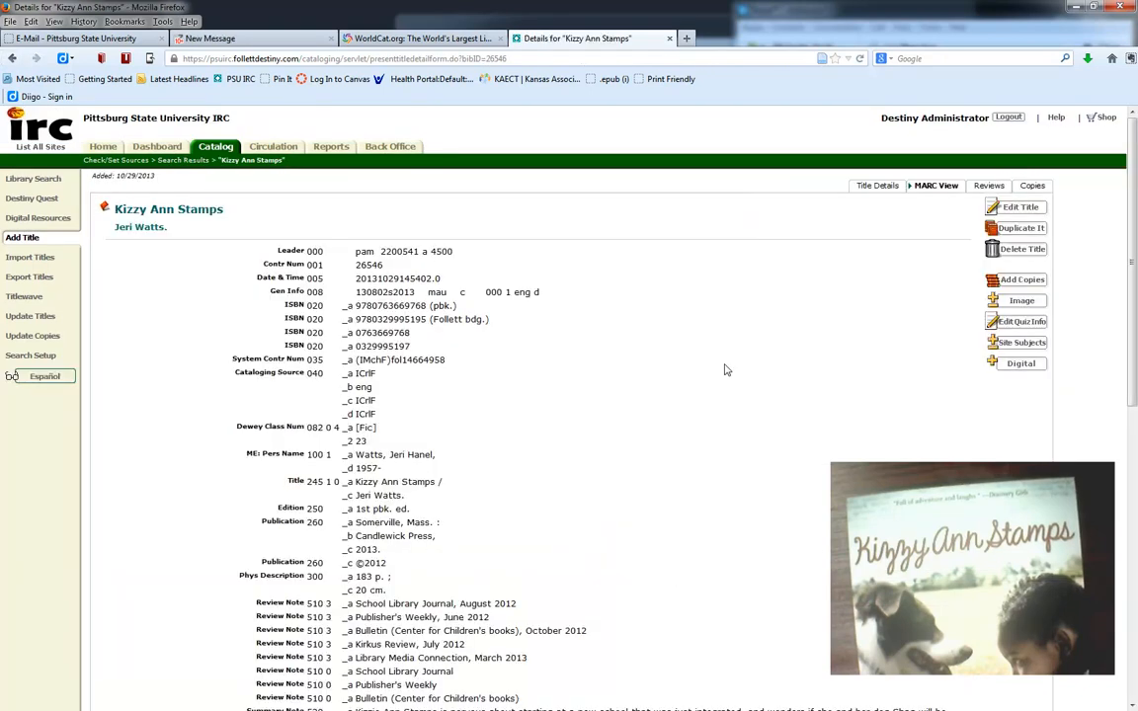
left_click(876, 187)
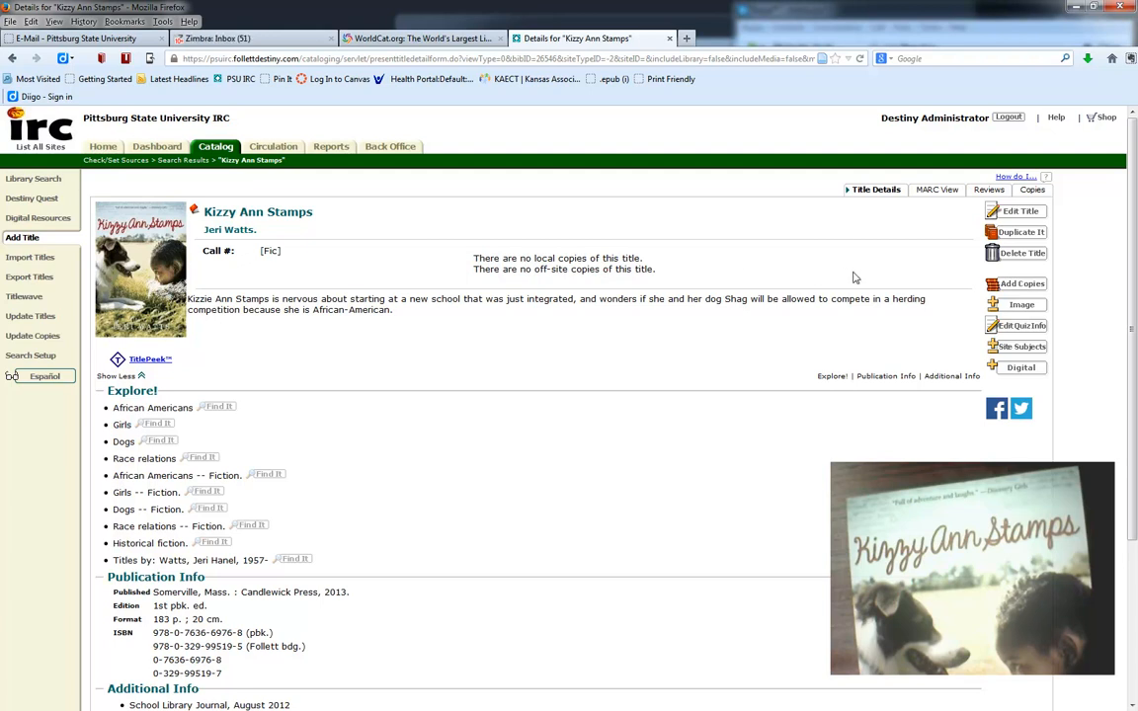
Step: Open the local Kizzy Ann Stamps title for editing and review its brief title information
left_click(1017, 213)
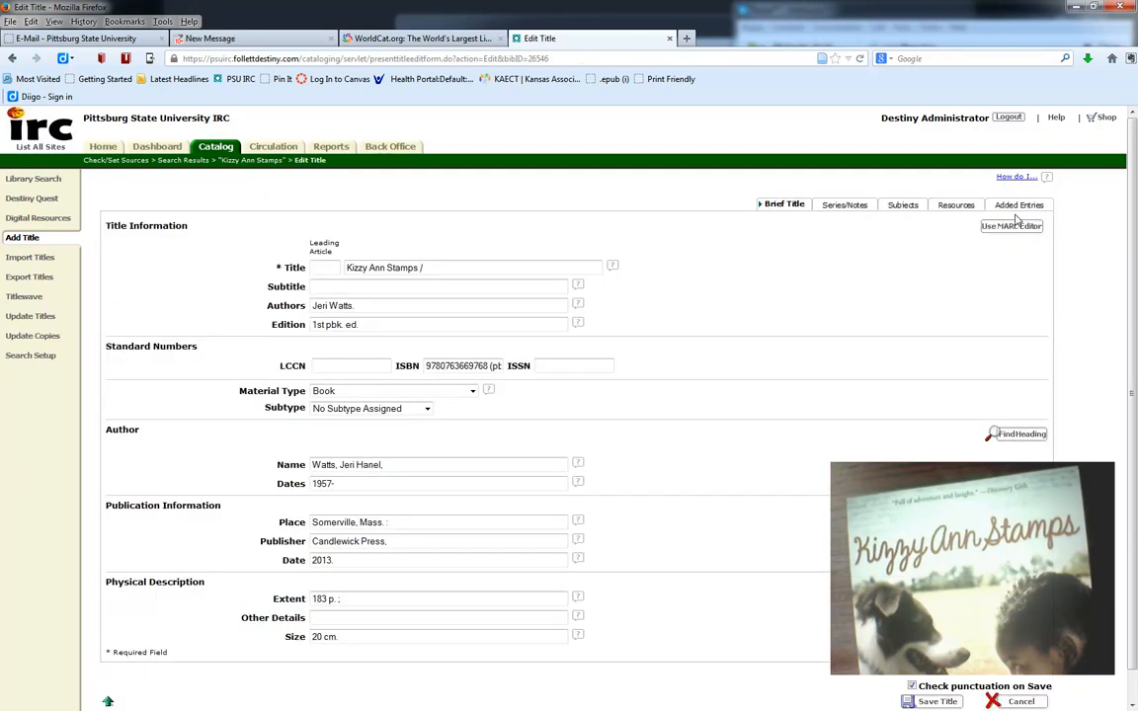
scroll(775, 361, "down", 2)
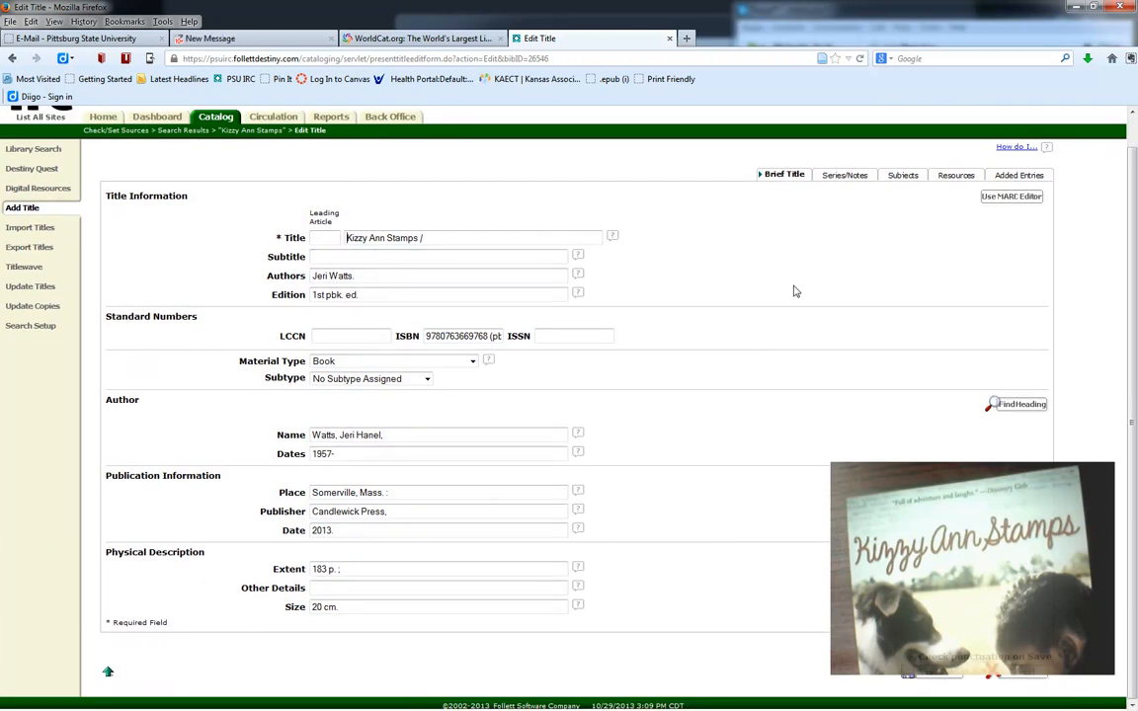
scroll(792, 290, "up", 2)
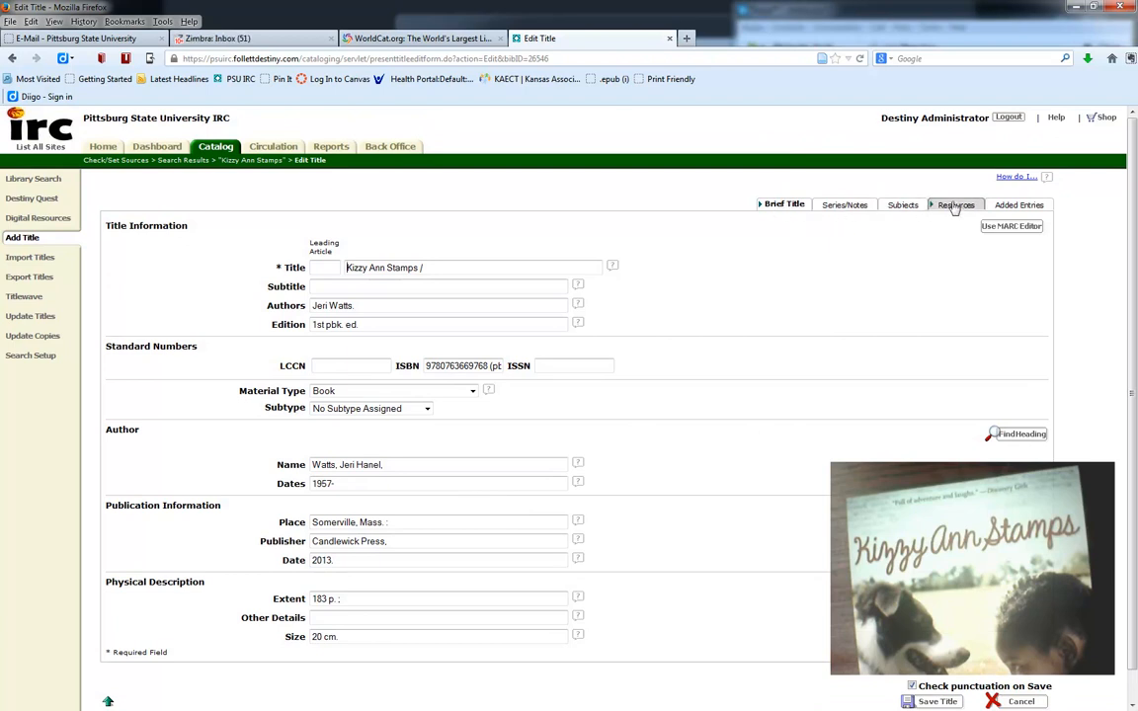
Step: Correct the misspelled first name in the summary note to "Kizzy", update the note and recheck its text
left_click(827, 205)
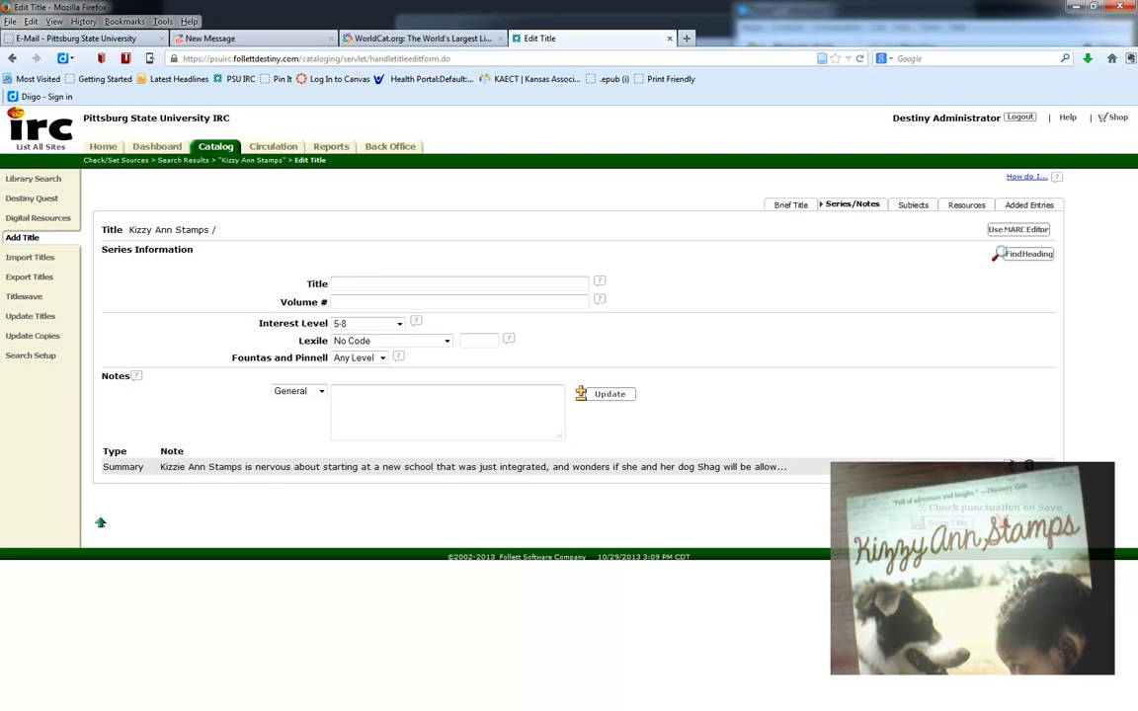
left_click(743, 466)
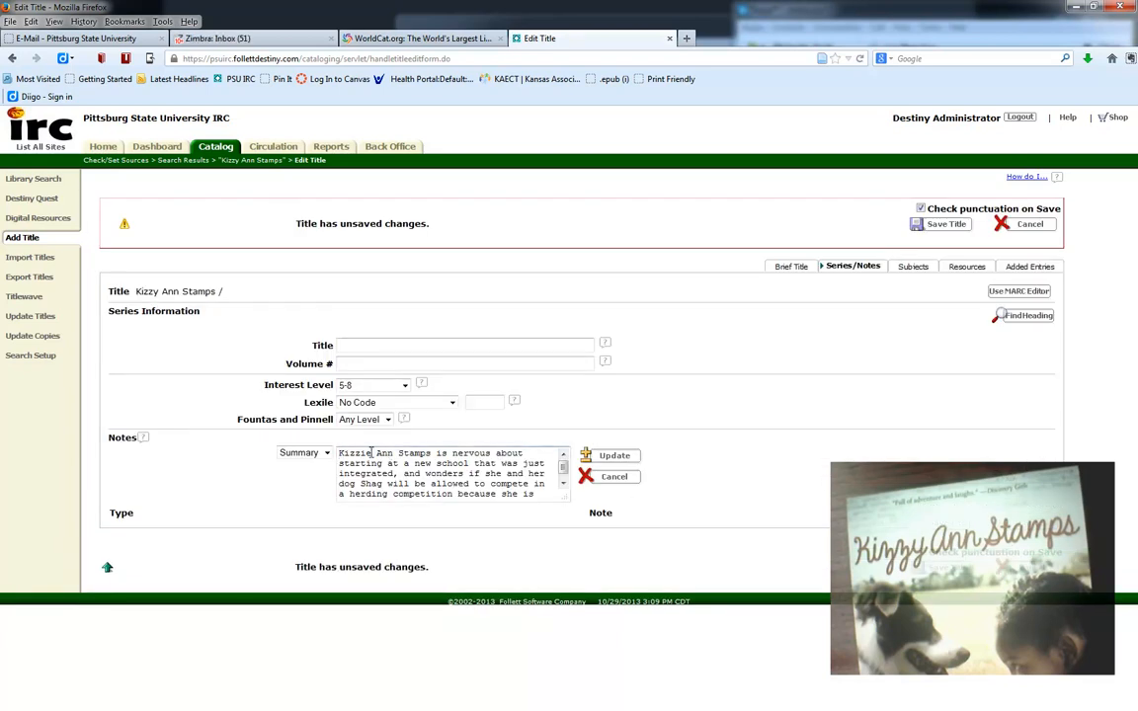
key("BackSpace")
key("BackSpace")
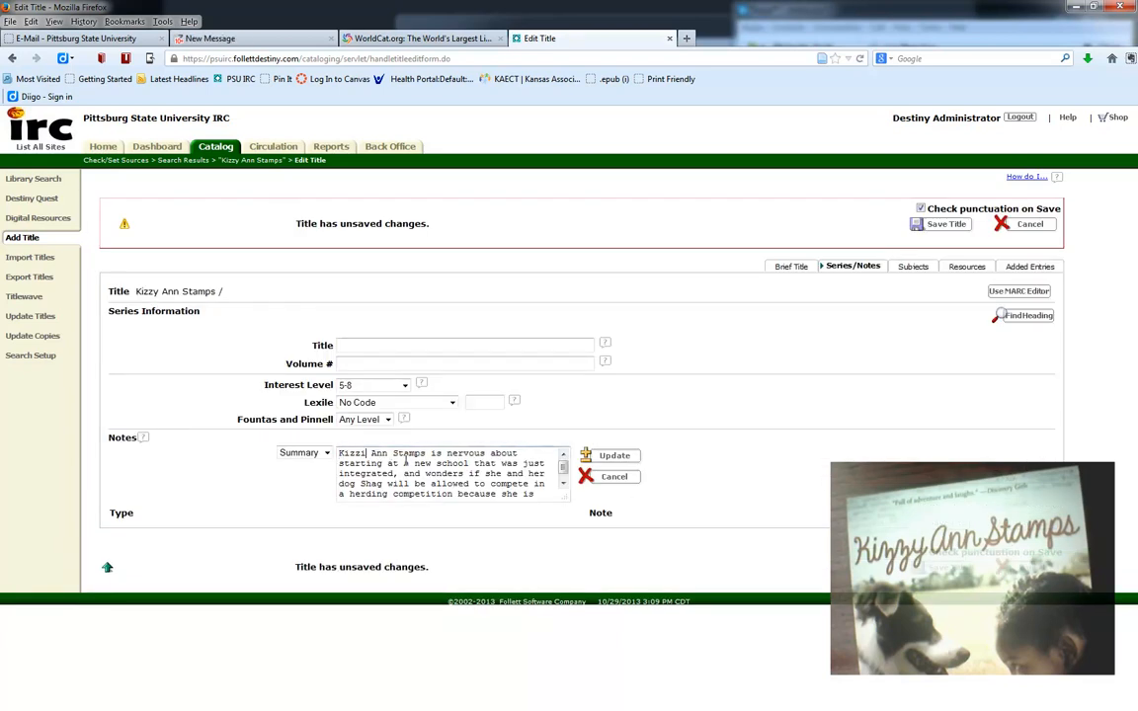
type("y")
left_click(612, 456)
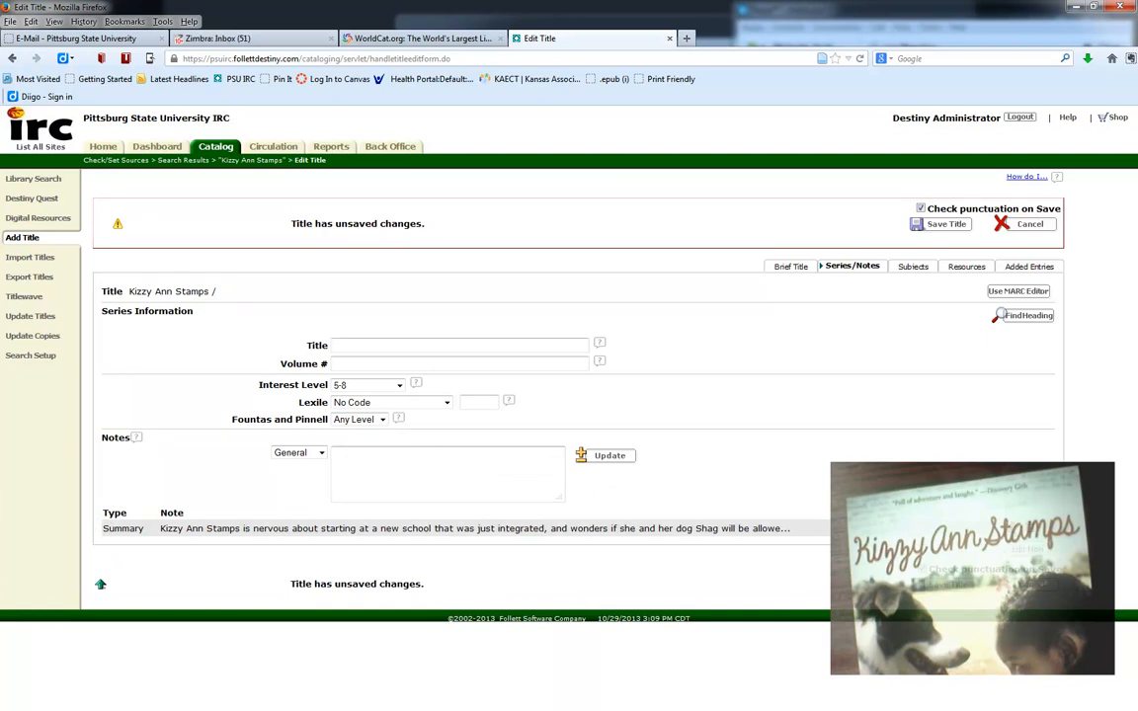
left_click(1010, 529)
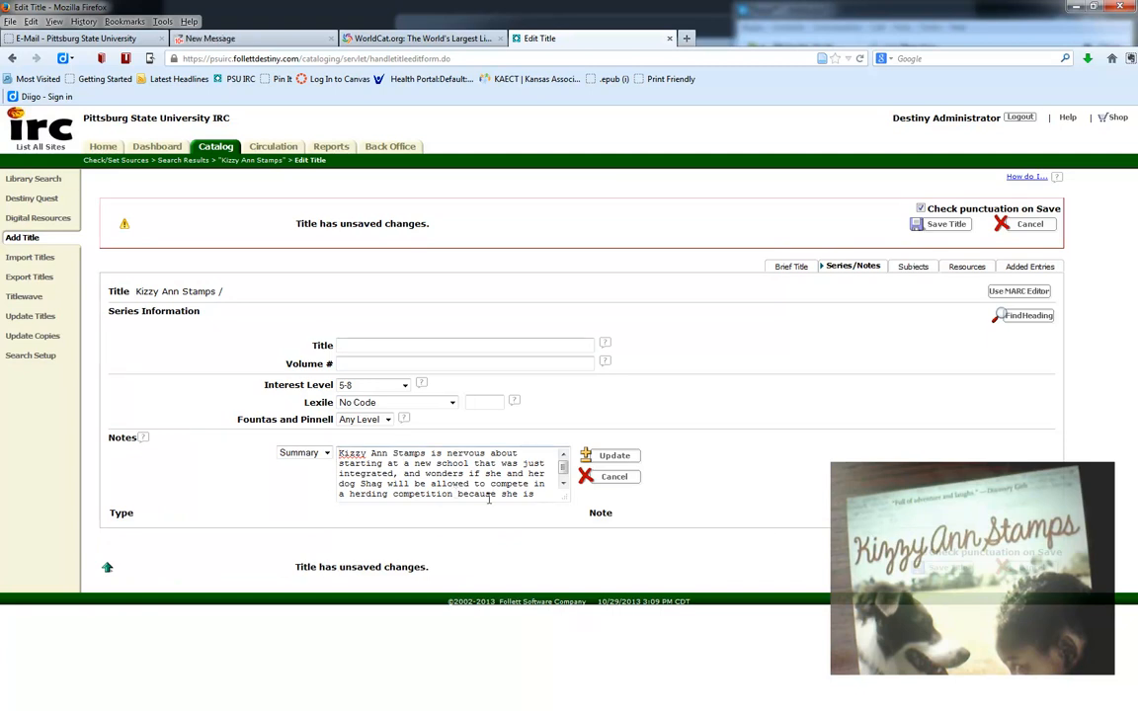
left_click(620, 459)
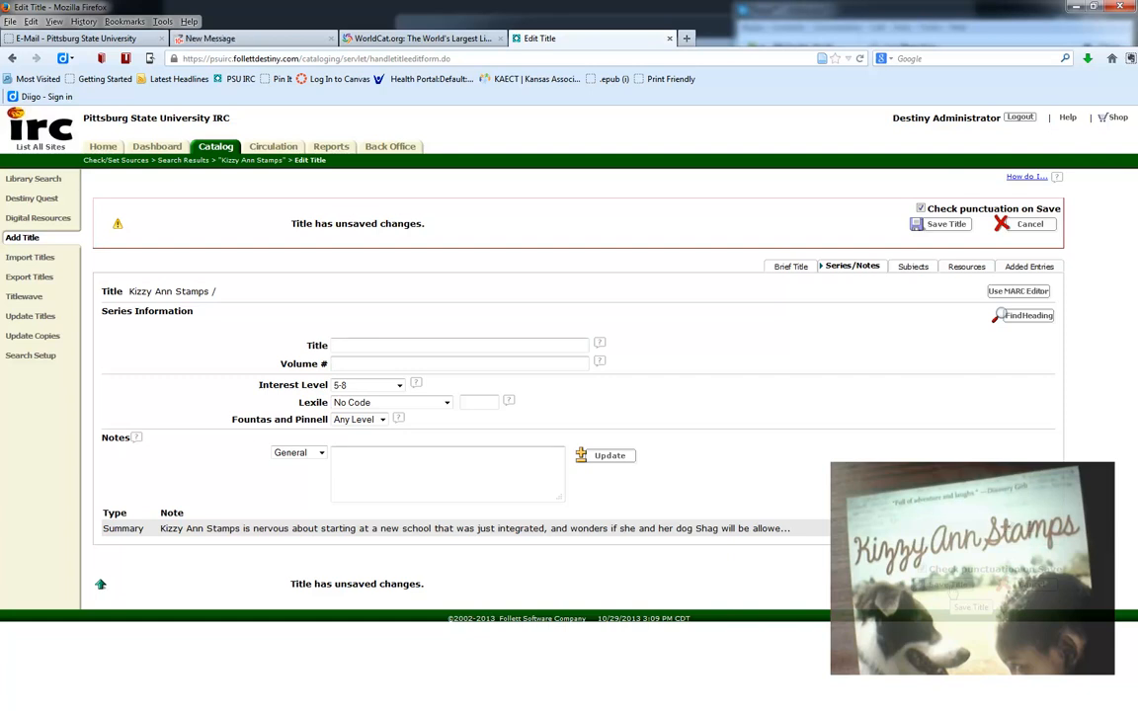
Step: Save the edited title with all punctuation suggestions accepted, and review the saved title details
left_click(953, 589)
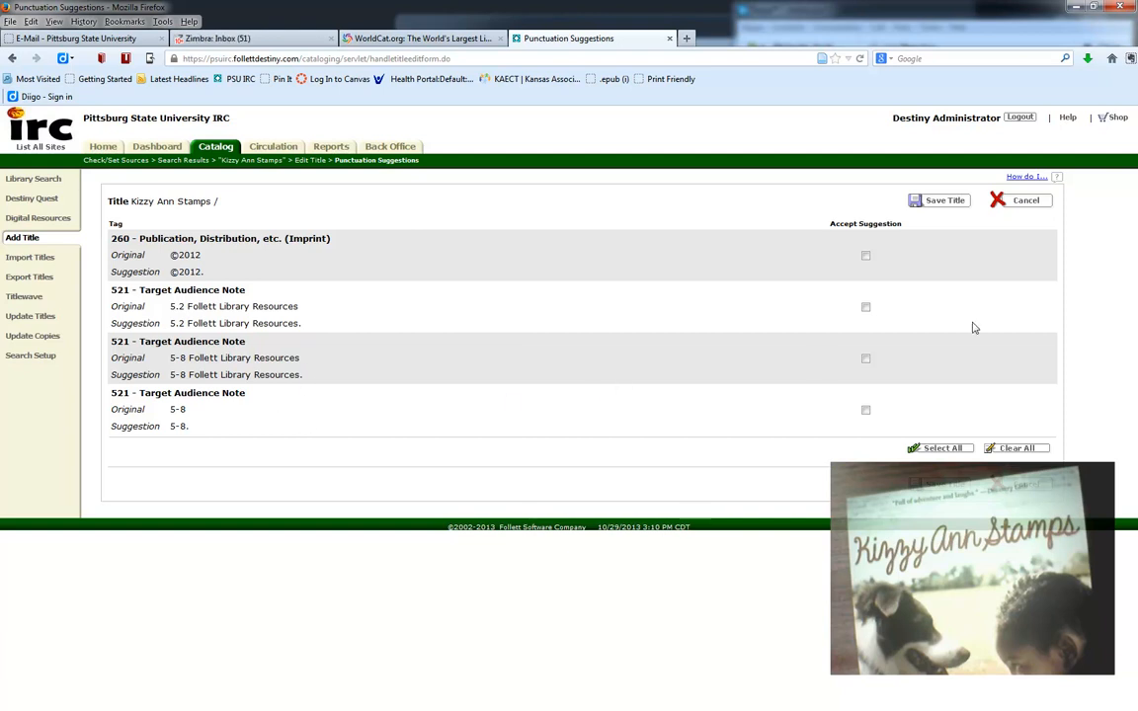
left_click(938, 449)
left_click(945, 485)
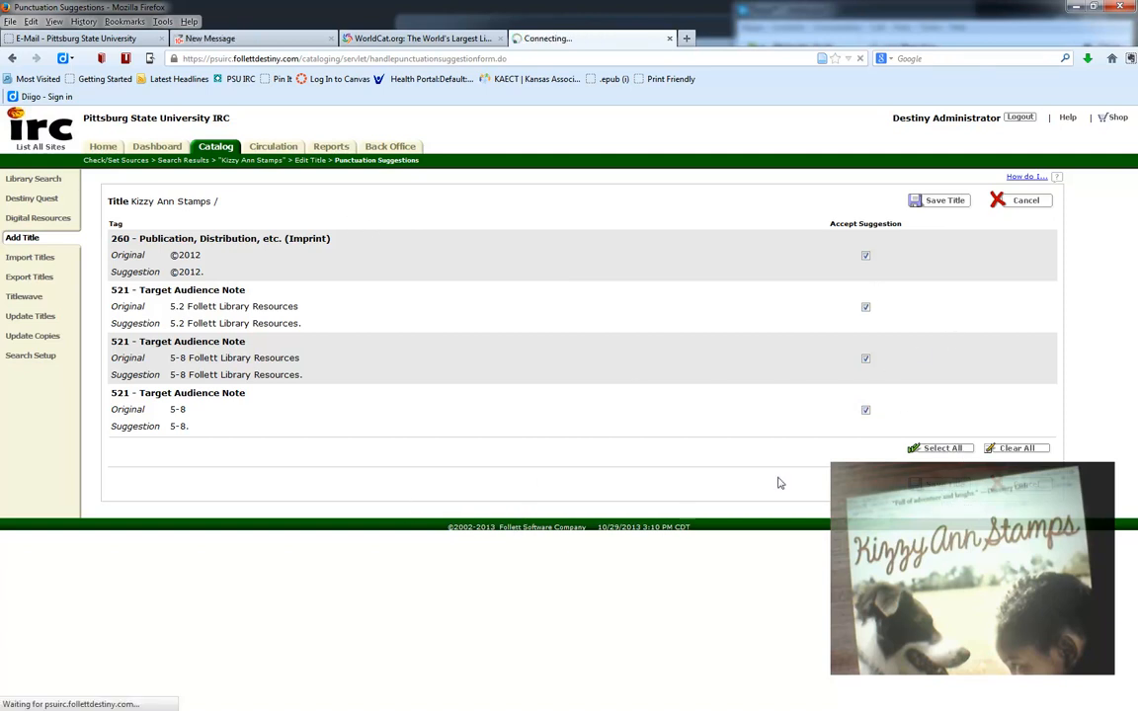
scroll(602, 436, "down", 2)
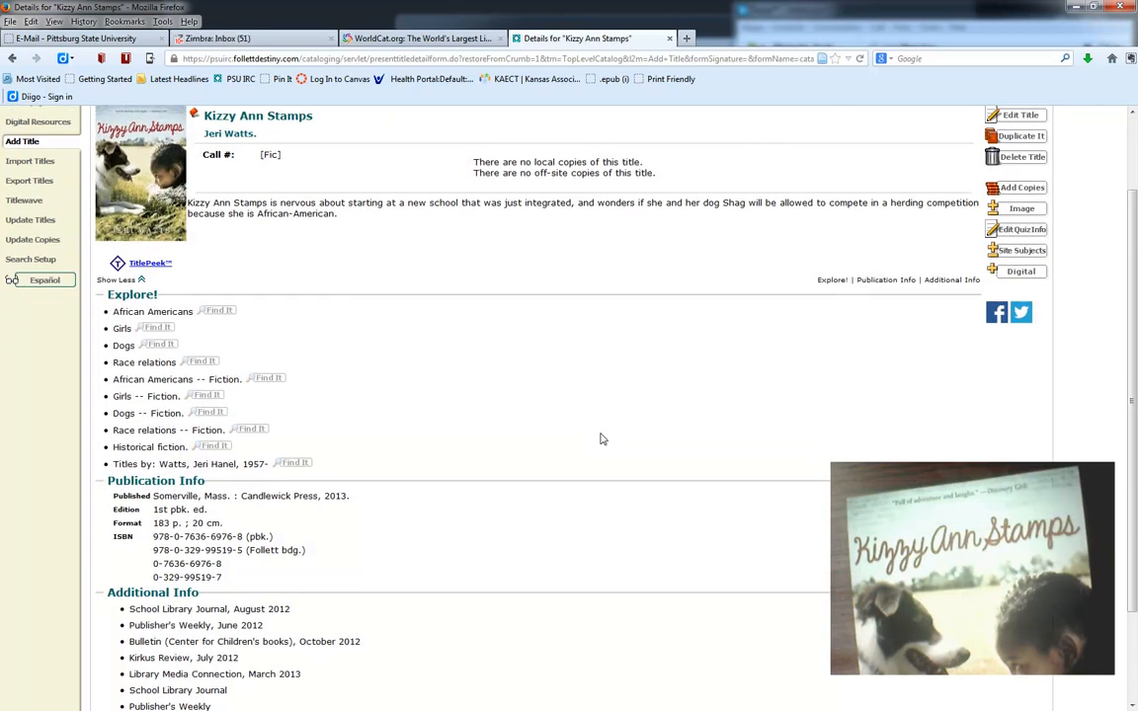
scroll(601, 438, "up", 2)
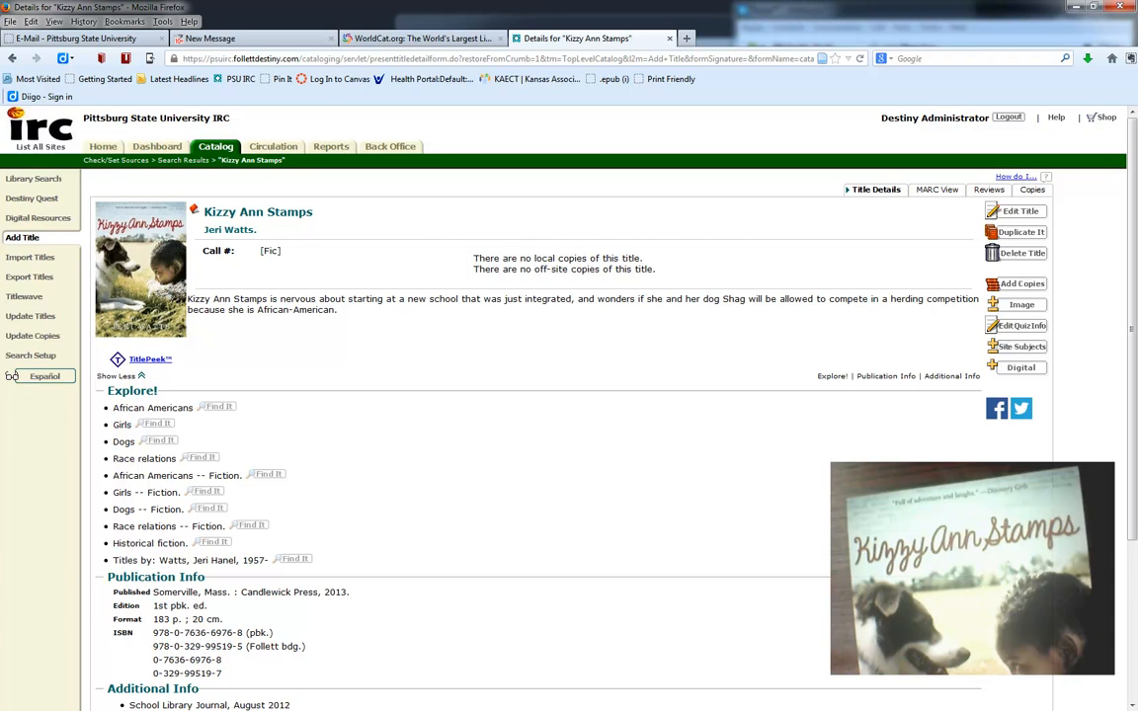
key("alt+Tab")
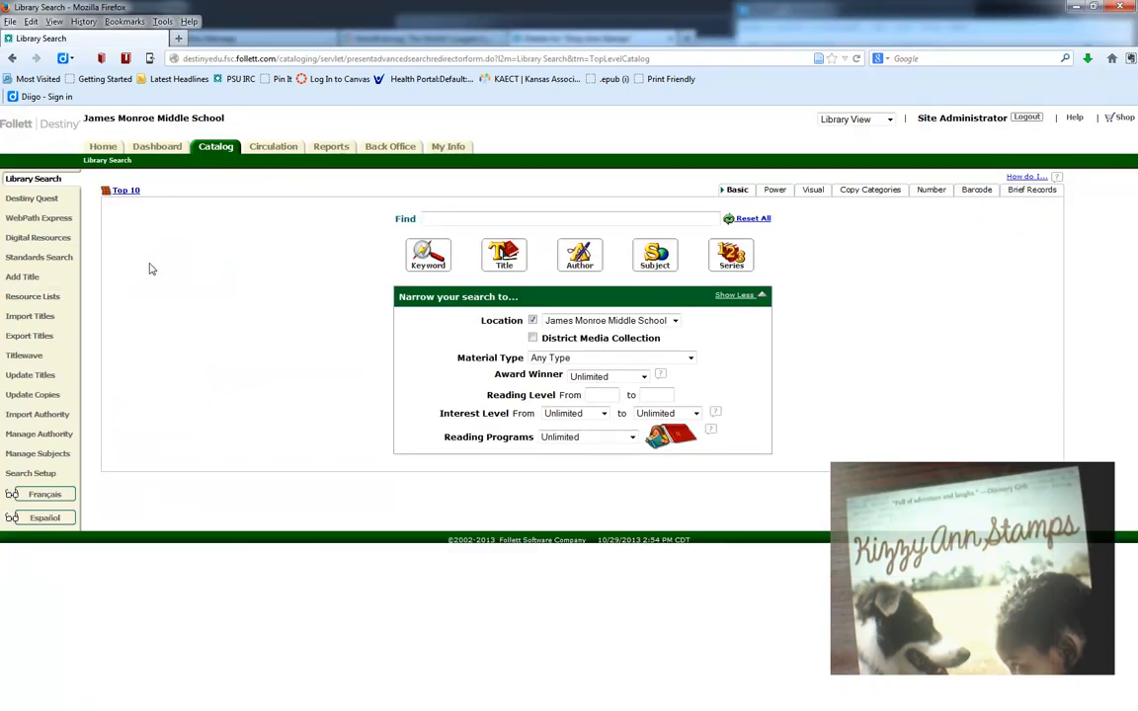
left_click(18, 277)
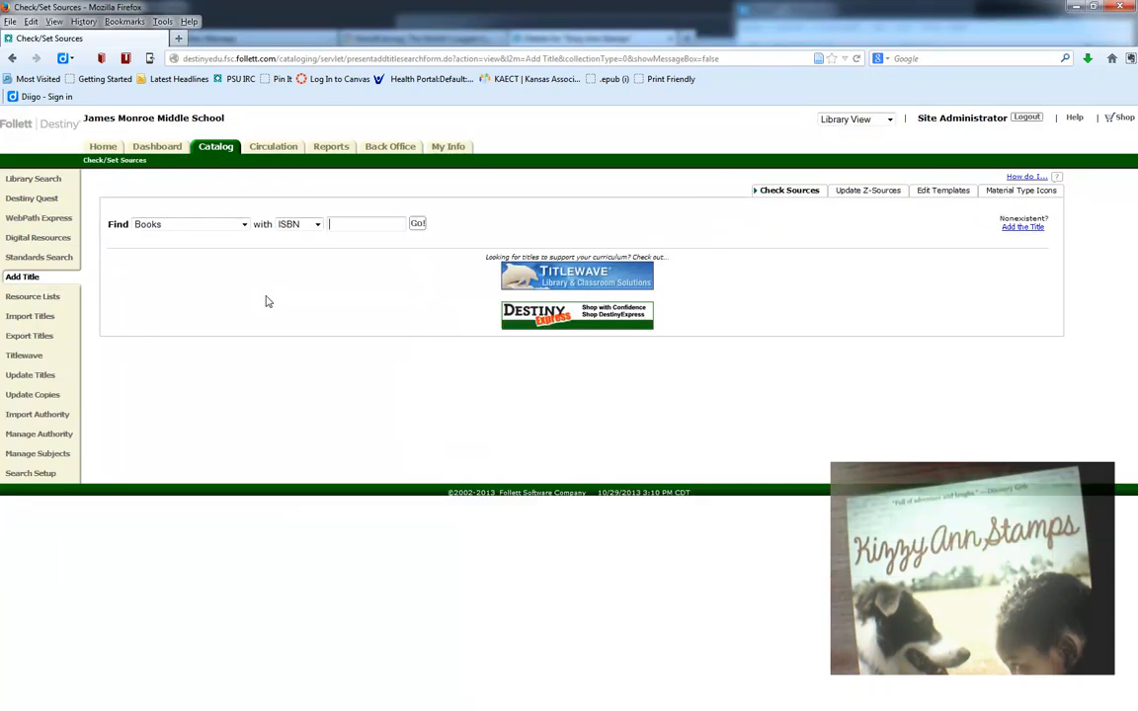
left_click(317, 225)
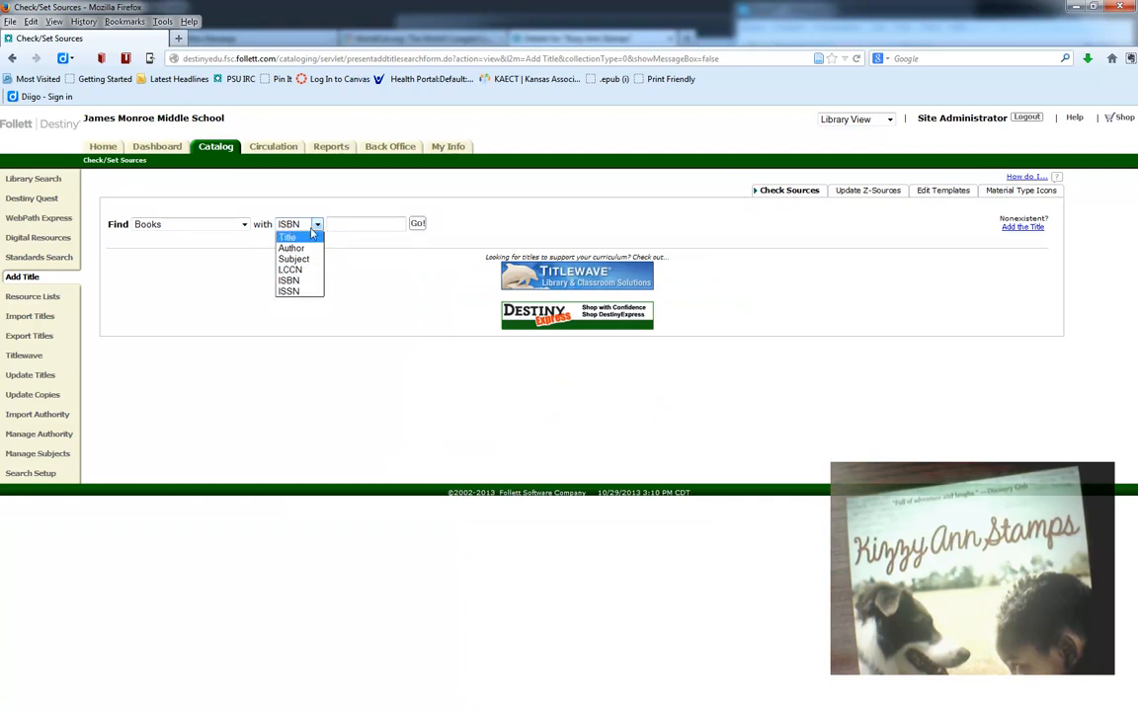
left_click(345, 225)
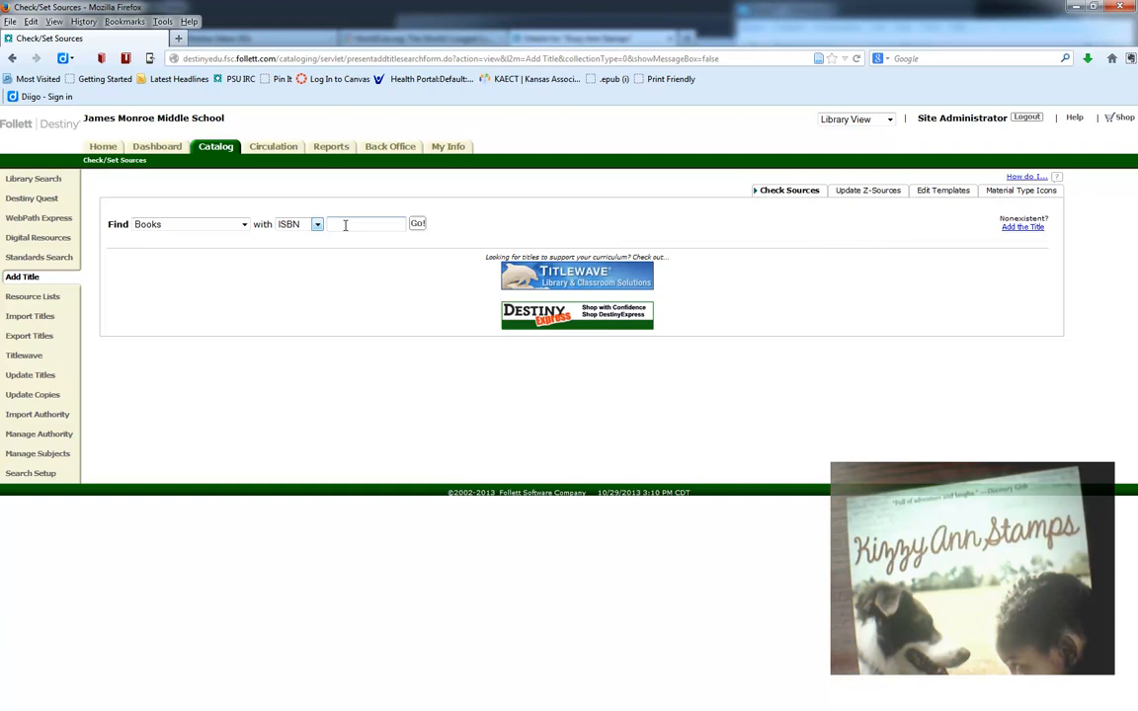
left_click(346, 225)
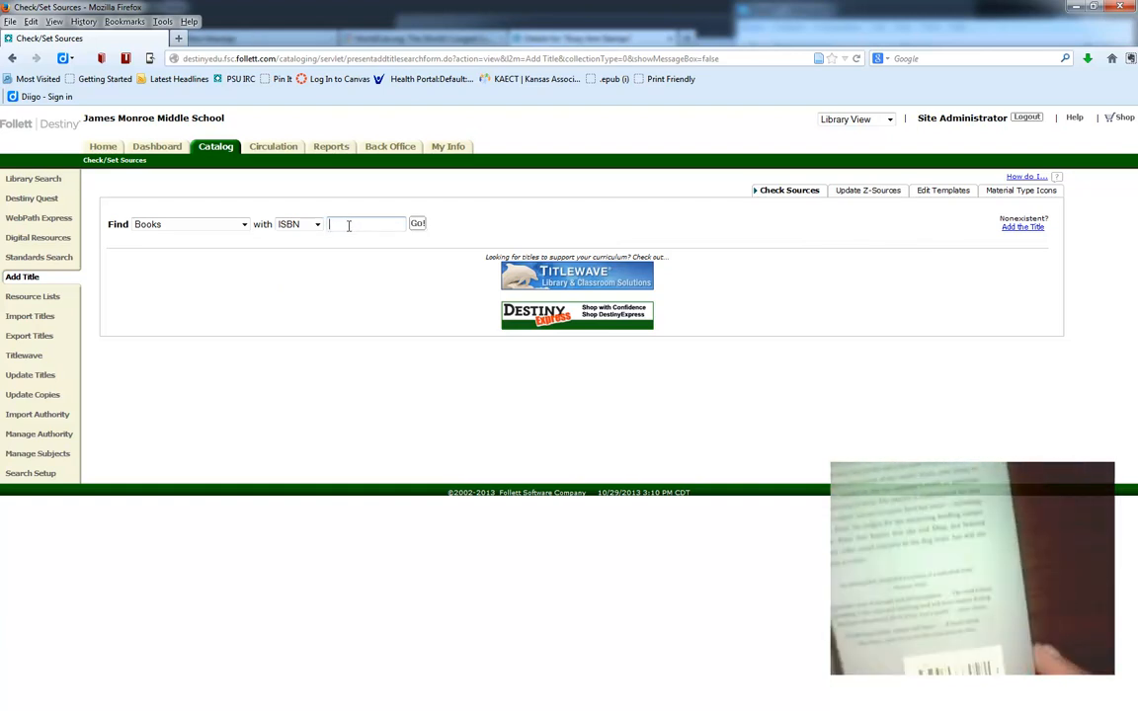
type("9")
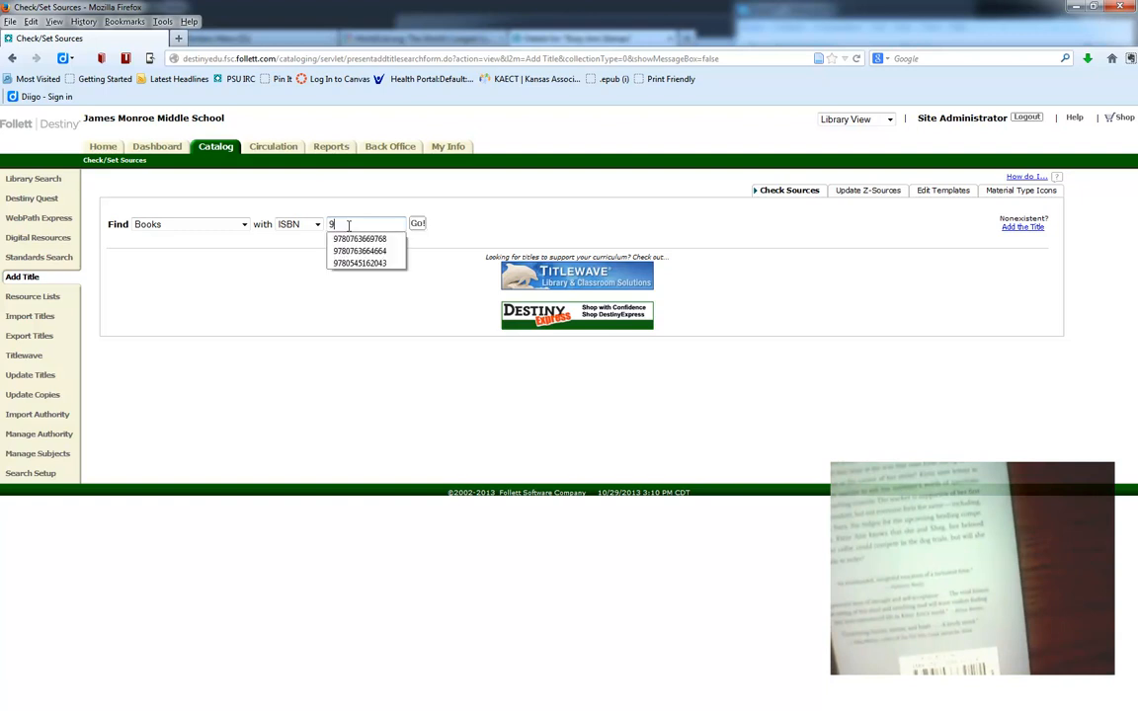
type("780")
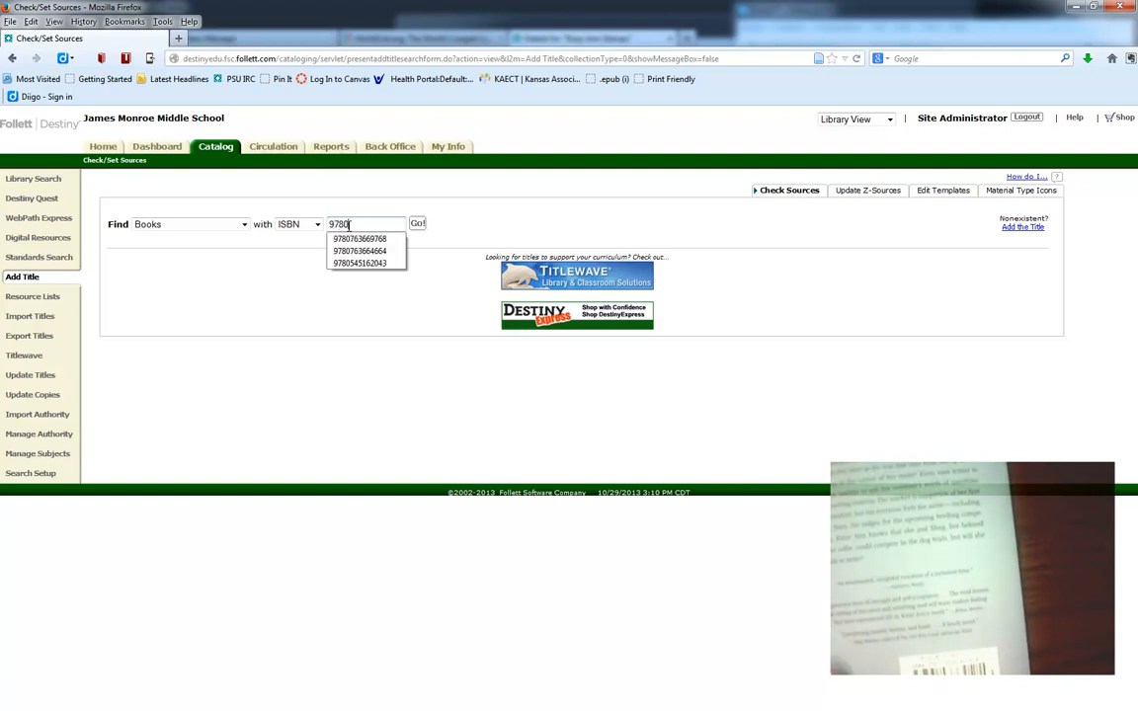
type("7636")
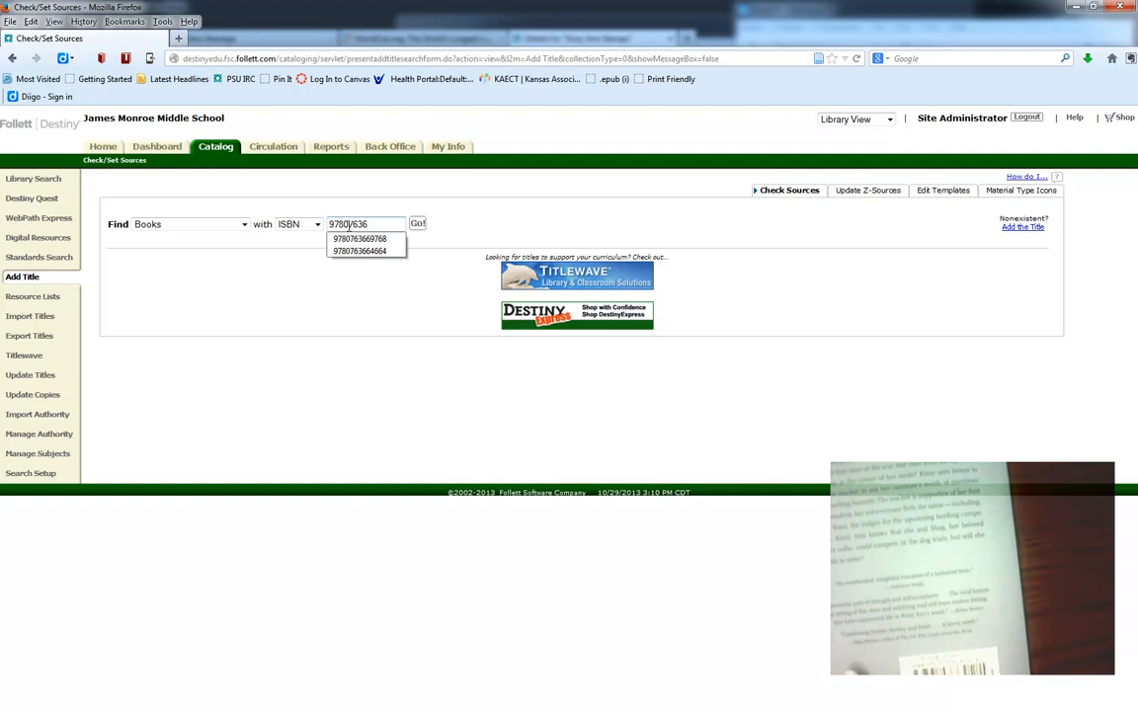
left_click(347, 239)
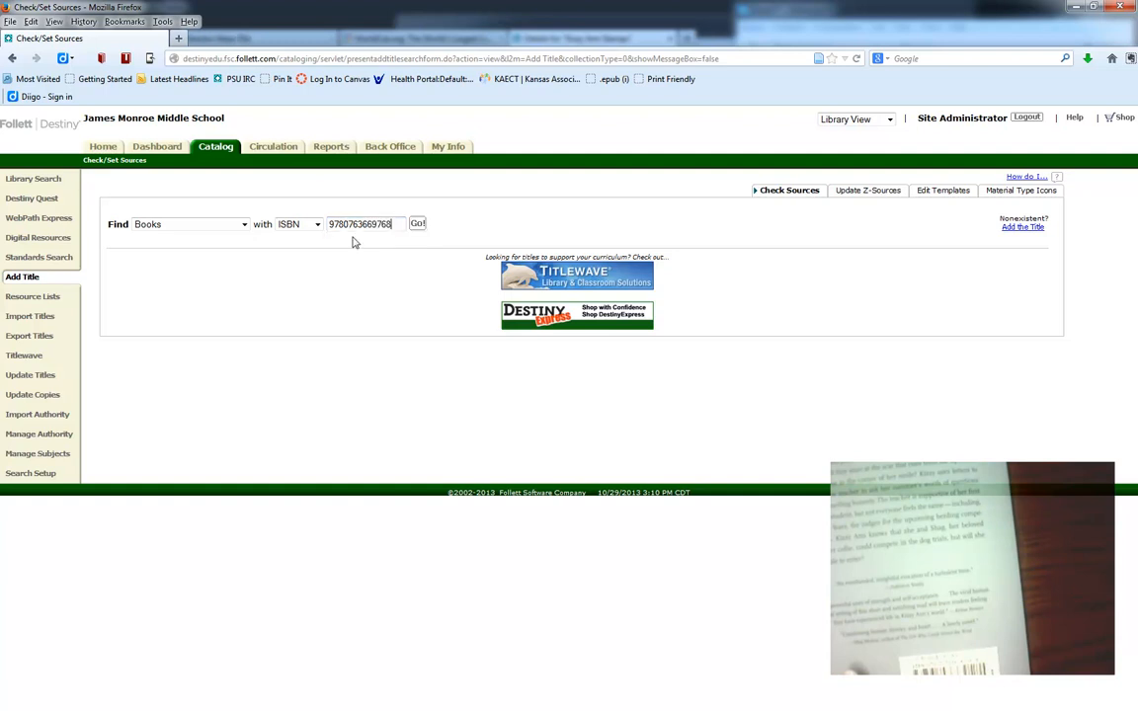
left_click(417, 226)
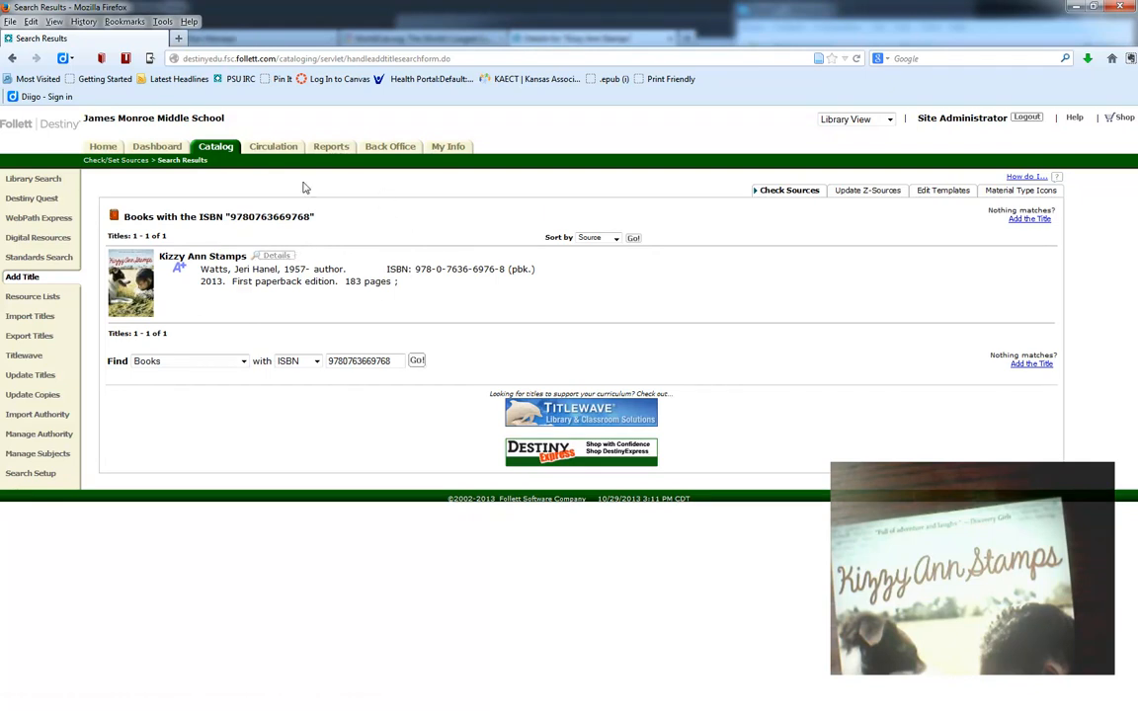
Step: Review the Alliance Plus record of Kizzy Ann Stamps and save the title to the James Monroe Middle School catalog
left_click(189, 260)
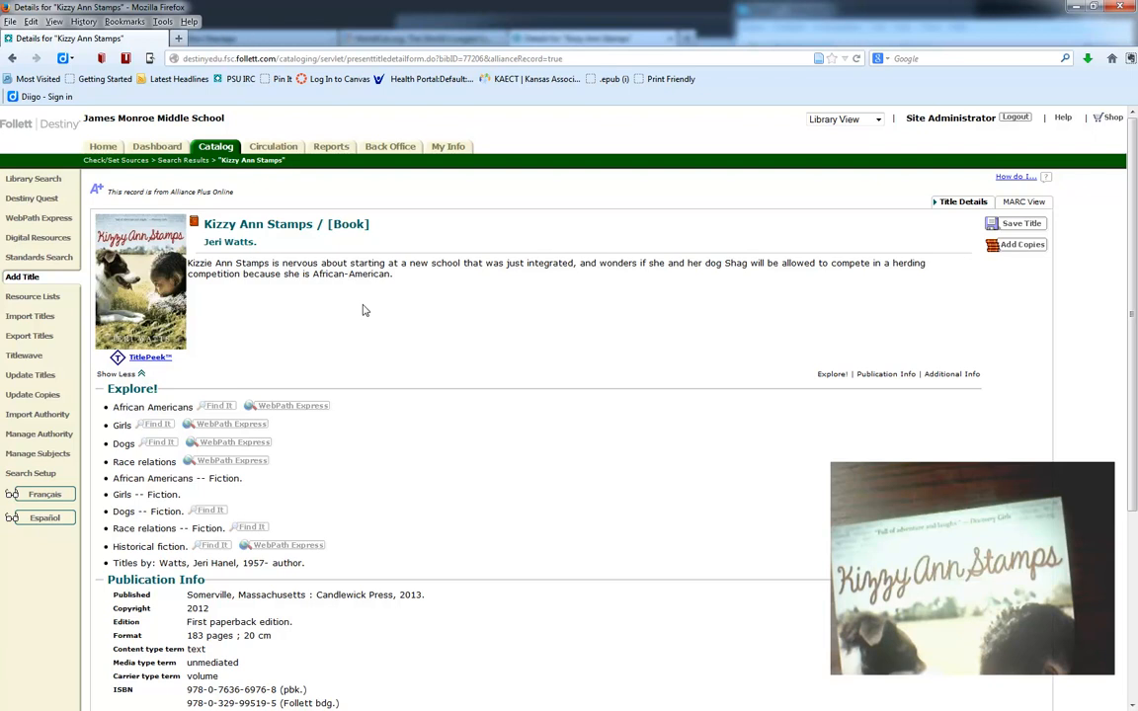
scroll(363, 310, "down", 5)
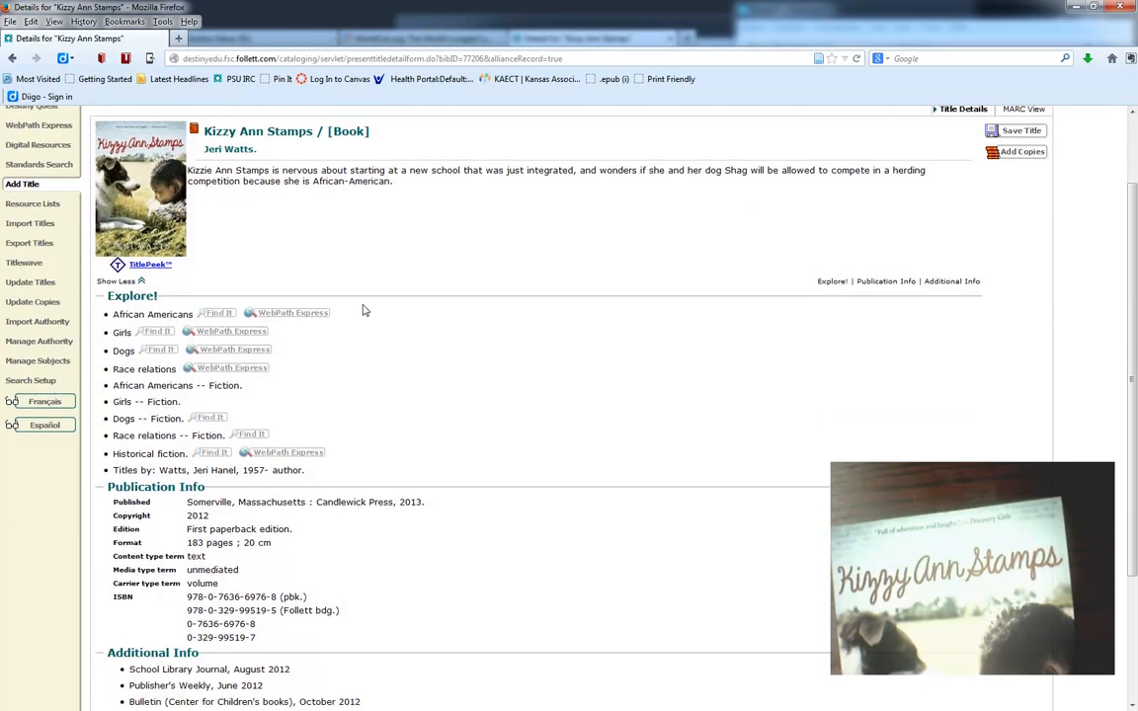
scroll(363, 310, "up", 5)
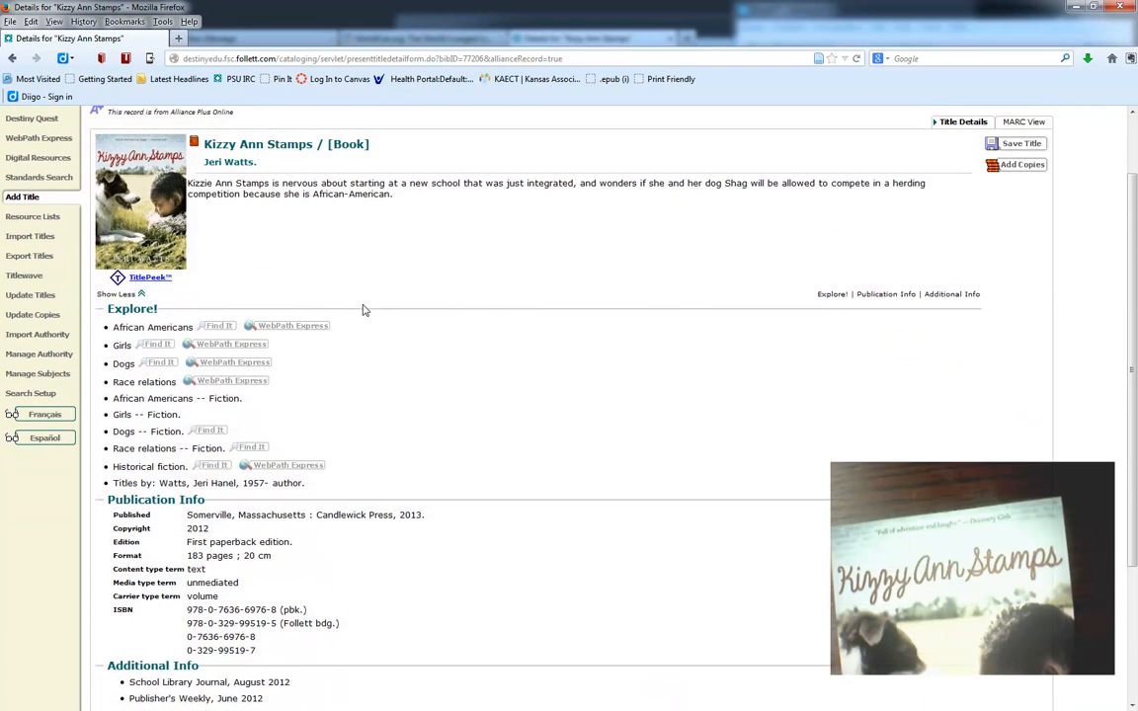
left_click(977, 202)
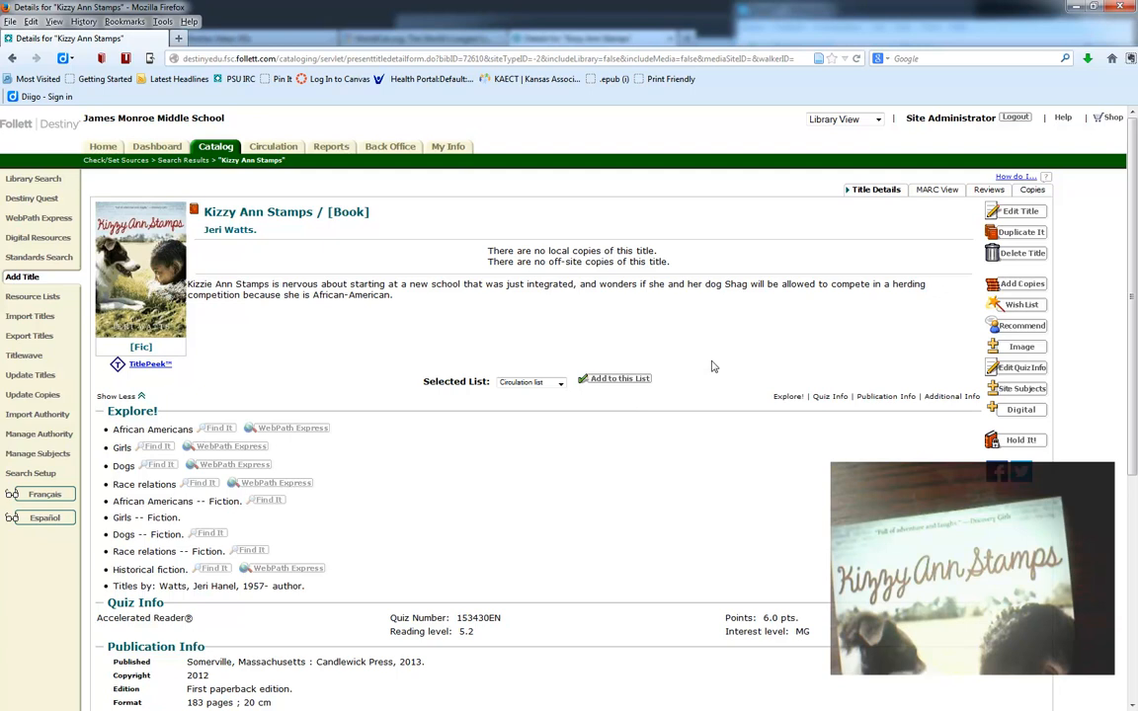
Step: Examine the Accelerated Reader quiz information in the saved title's details
scroll(712, 366, "down", 5)
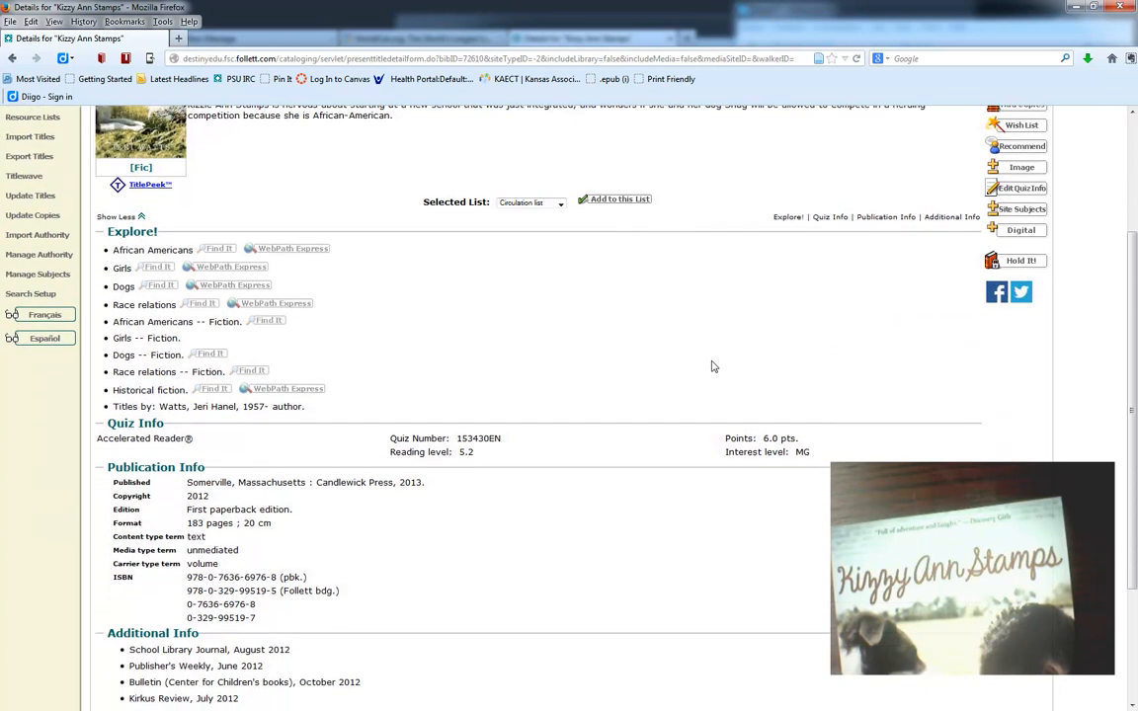
left_click_drag(98, 272, 842, 289)
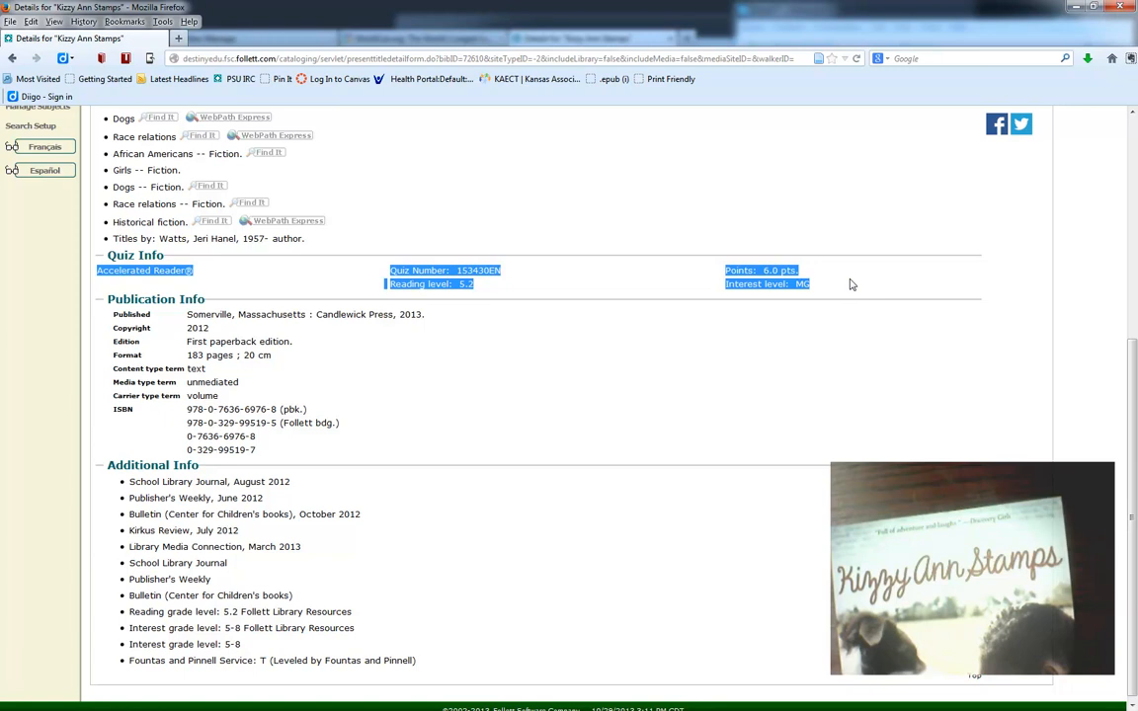
left_click(851, 285)
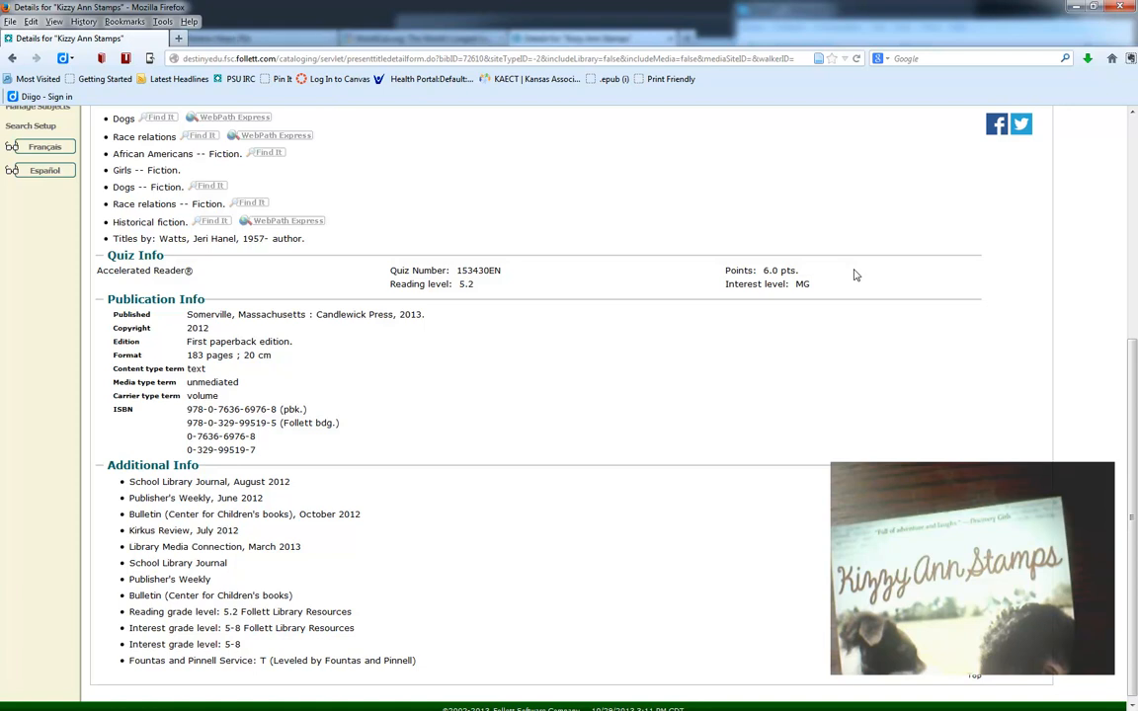
Step: Examine the full MARC record of Kizzy Ann Stamps, from the ISBN fields down to the subject and genre headings
scroll(855, 276, "up", 5)
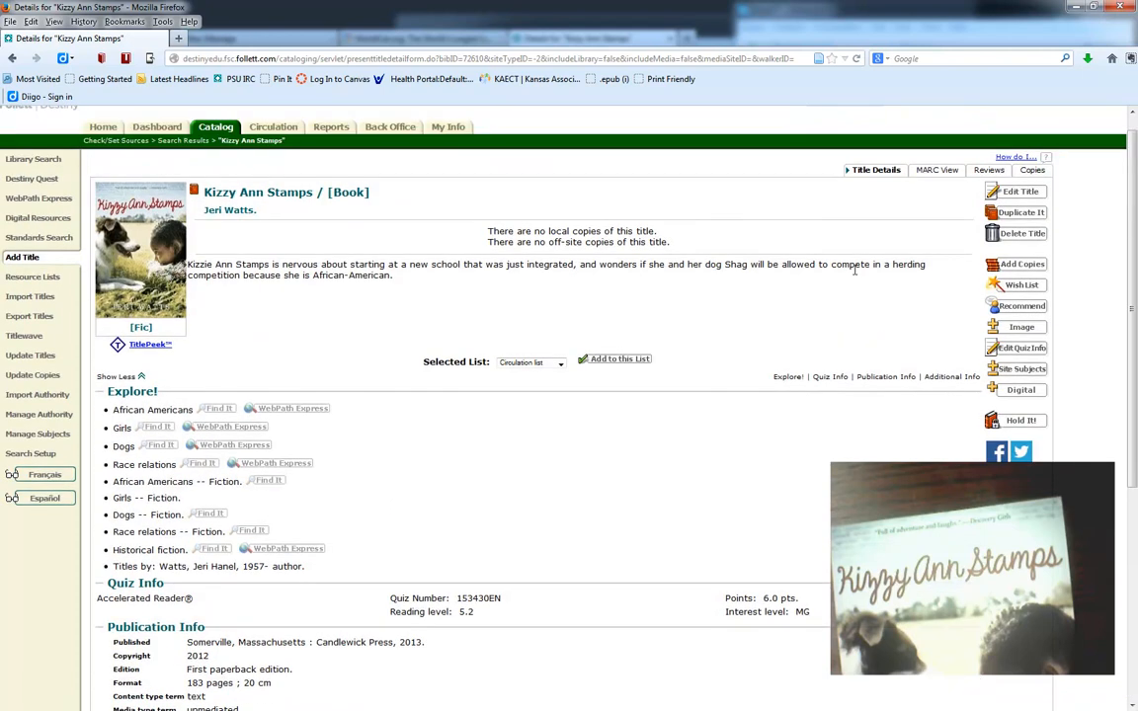
left_click(936, 170)
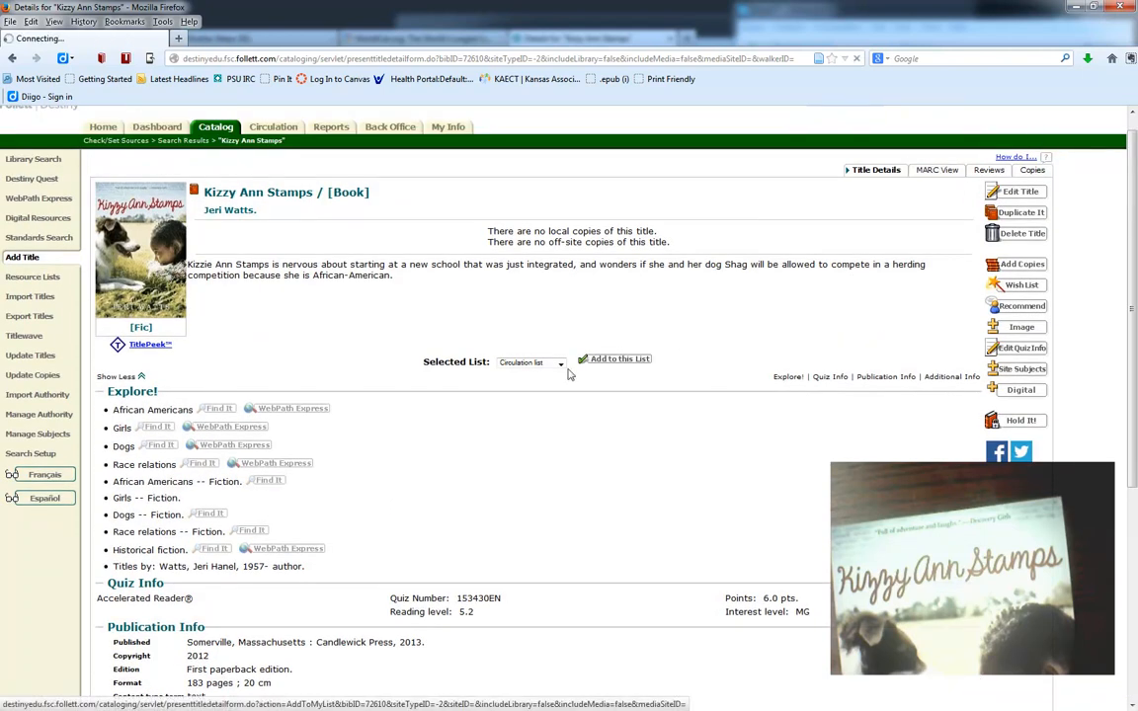
scroll(568, 375, "down", 3)
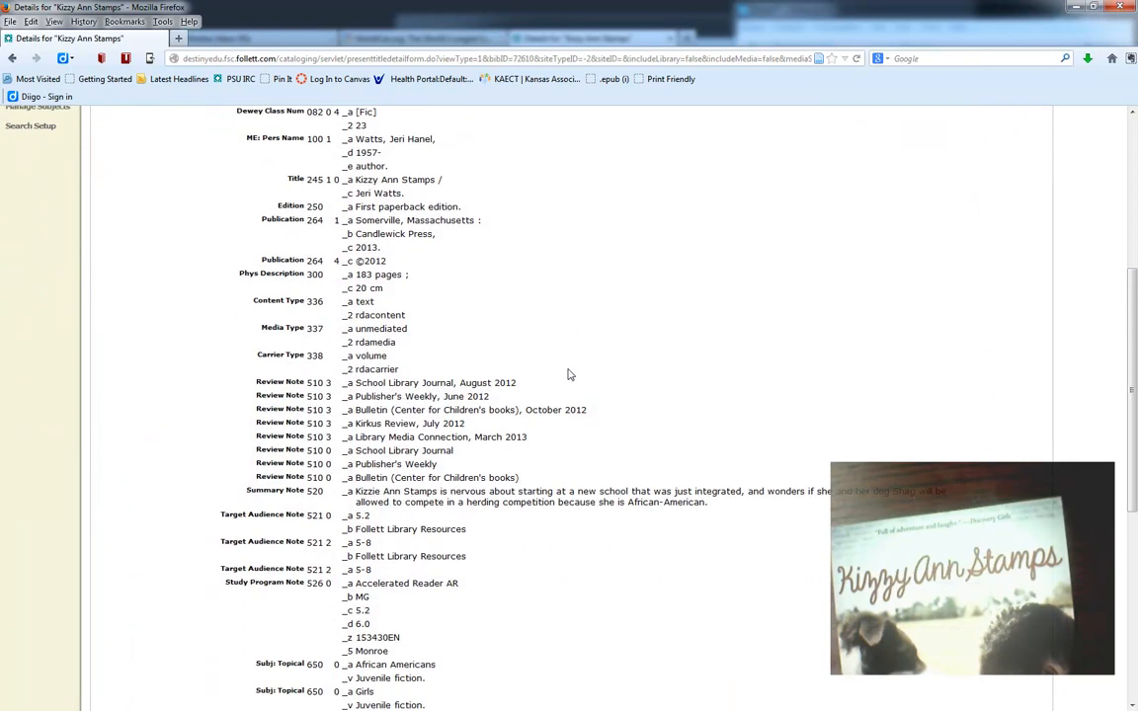
scroll(568, 374, "down", 3)
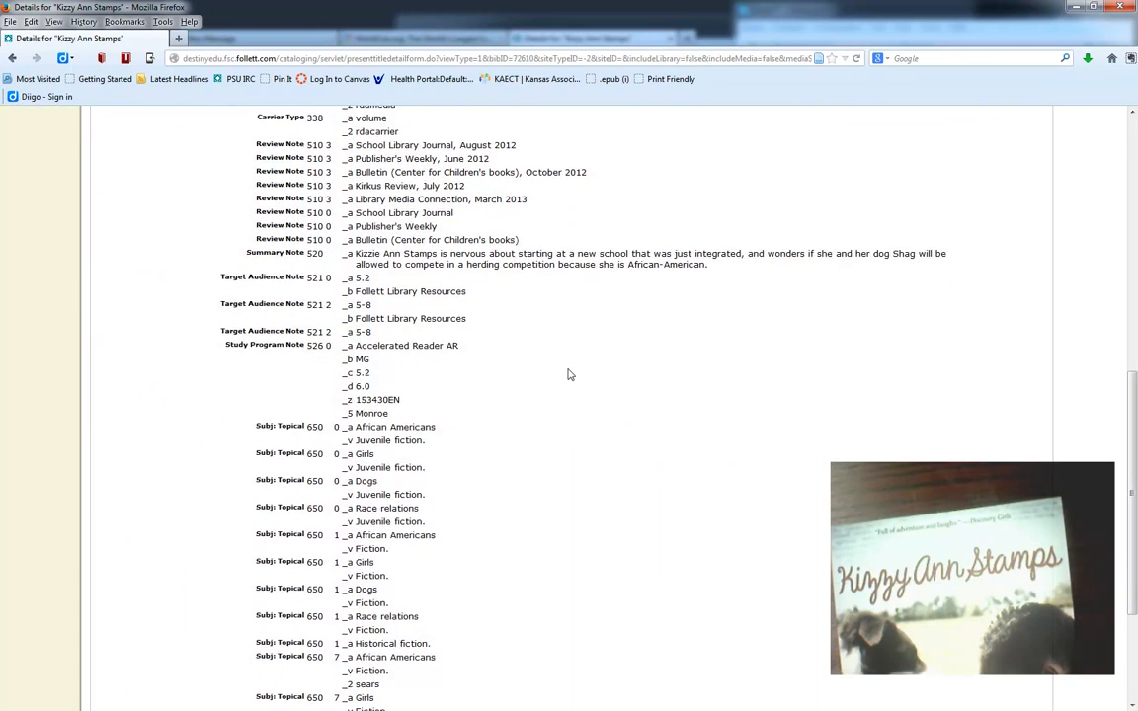
scroll(567, 374, "down", 2)
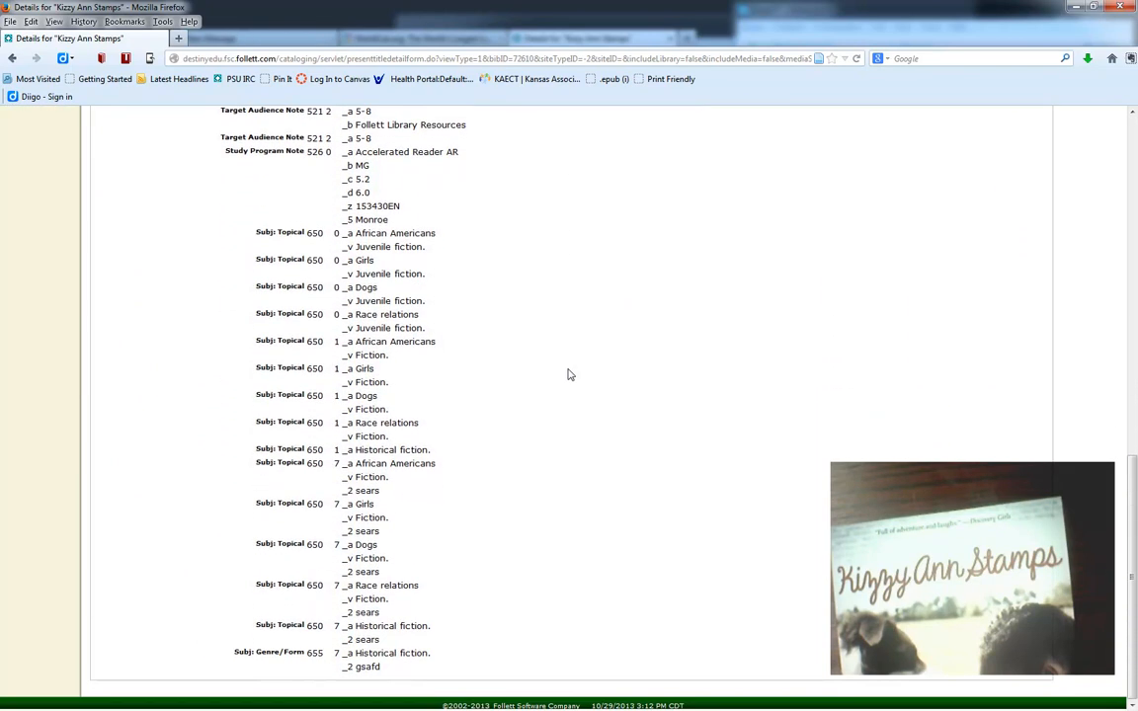
scroll(568, 374, "up", 2)
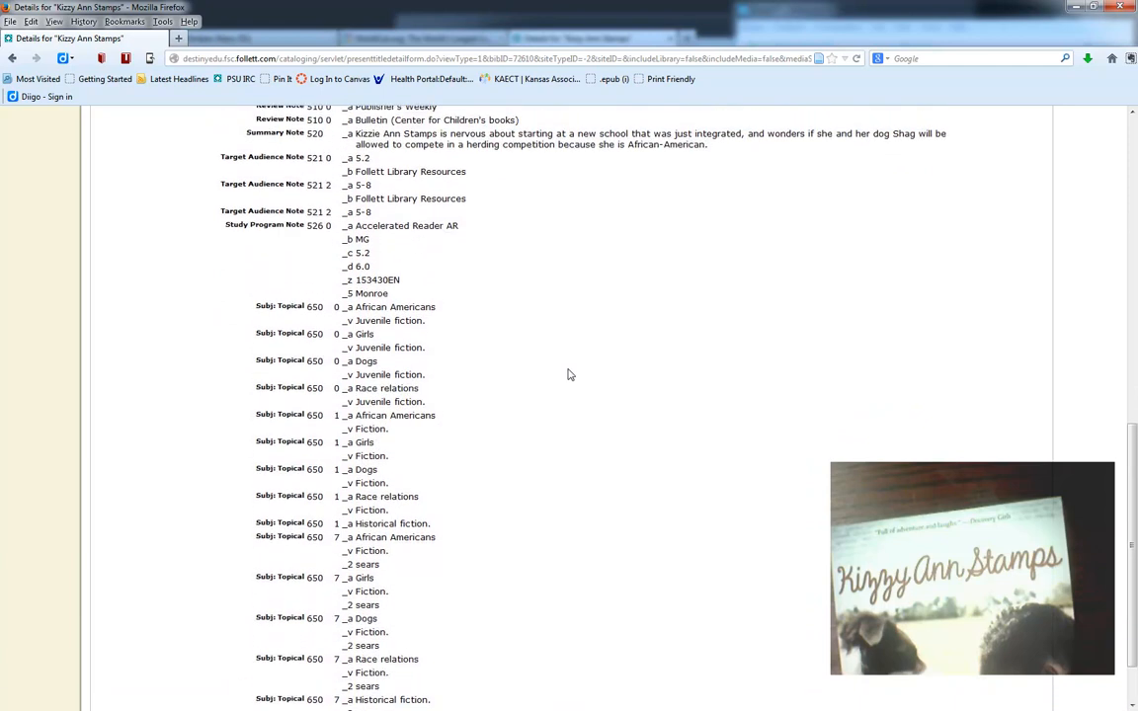
scroll(568, 374, "up", 3)
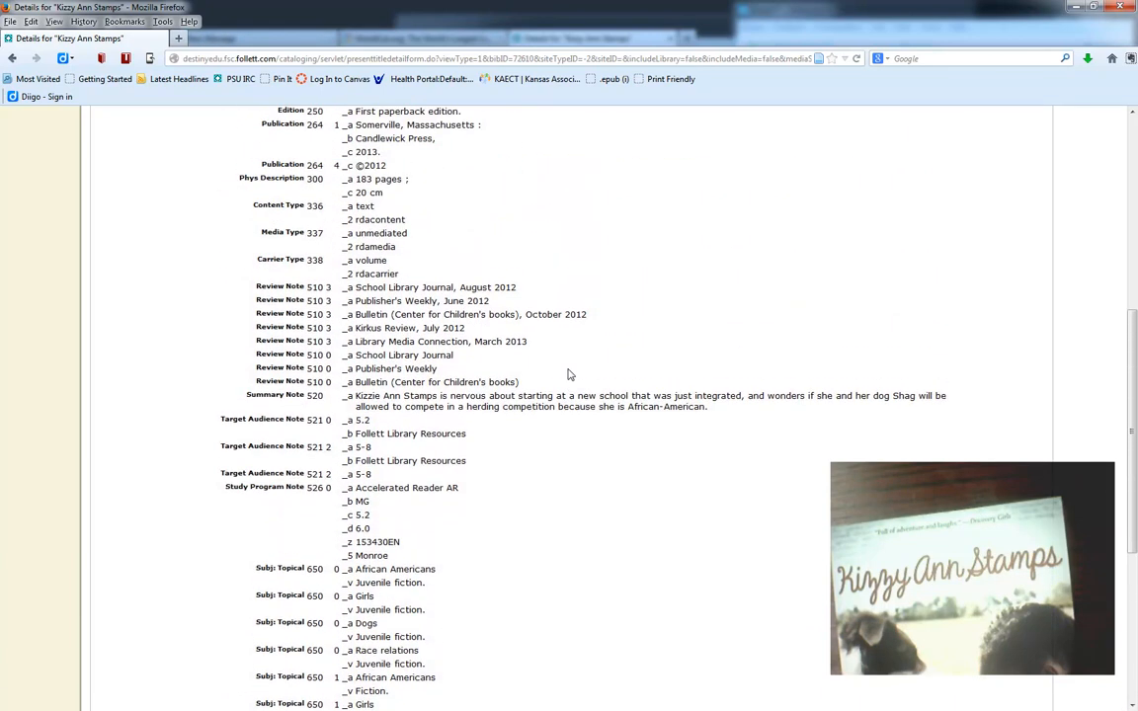
scroll(568, 374, "up", 5)
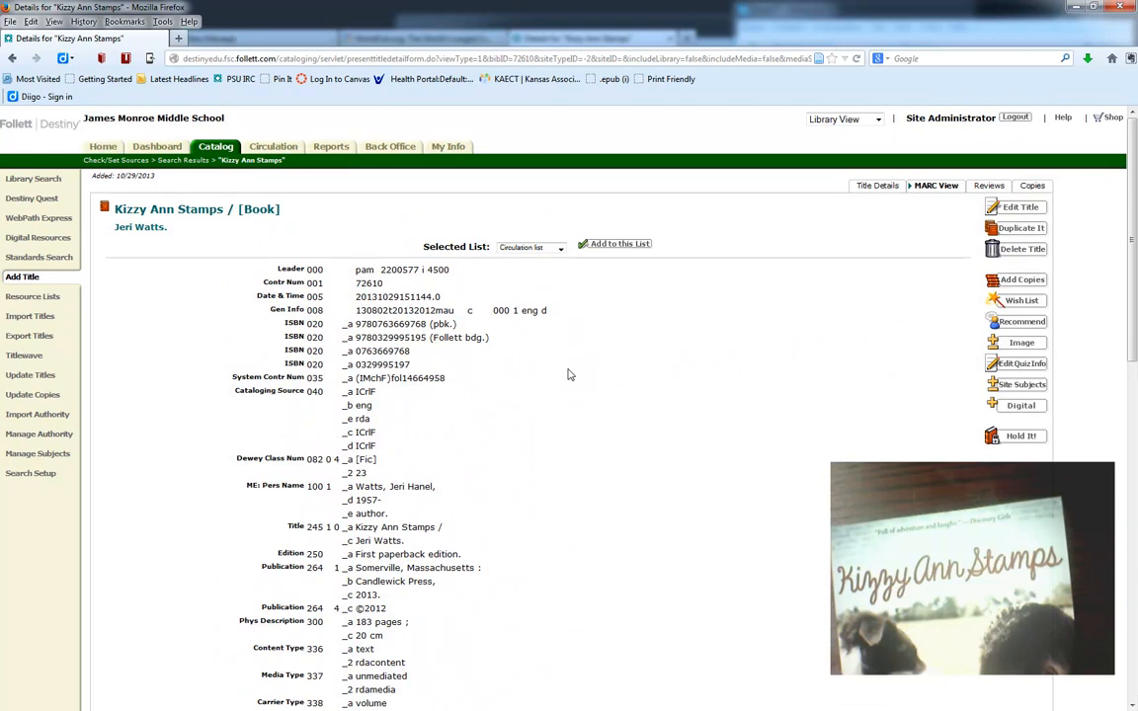
scroll(568, 374, "down", 1)
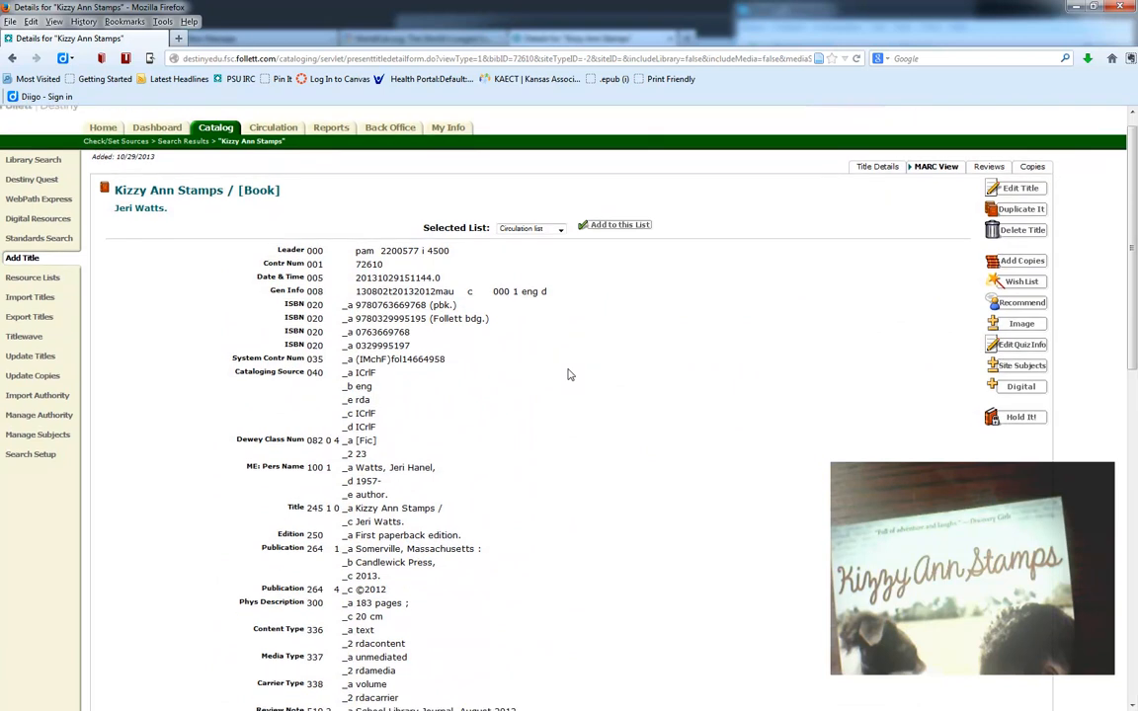
scroll(567, 375, "down", 2)
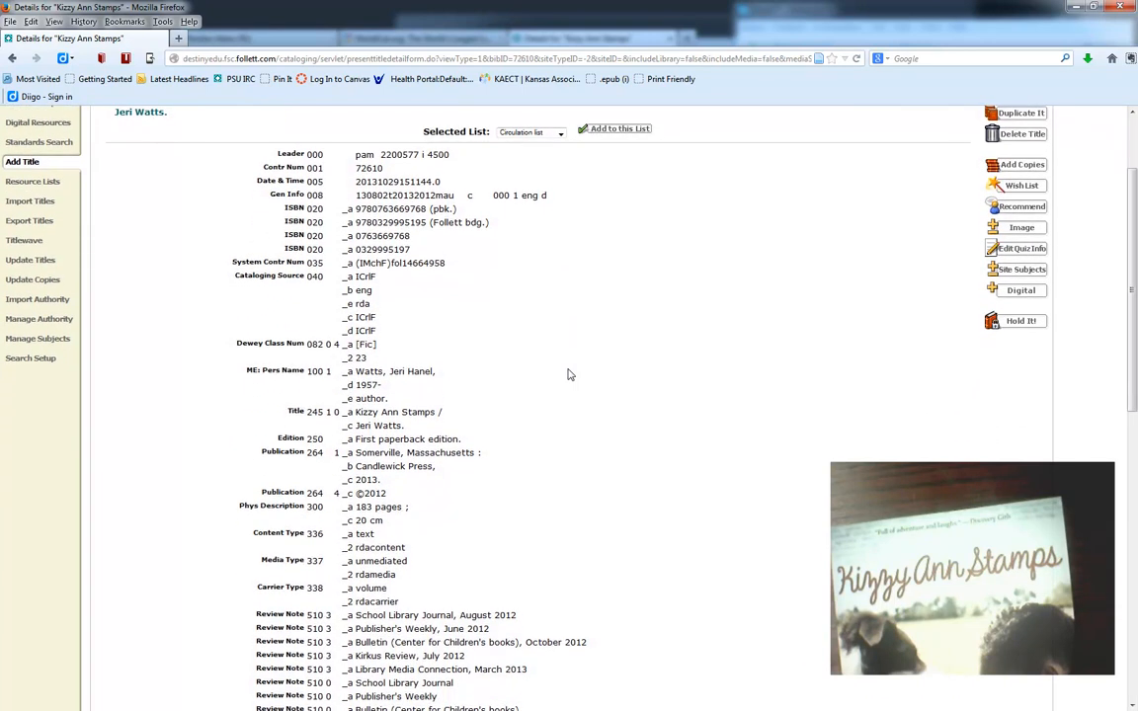
scroll(568, 374, "down", 1)
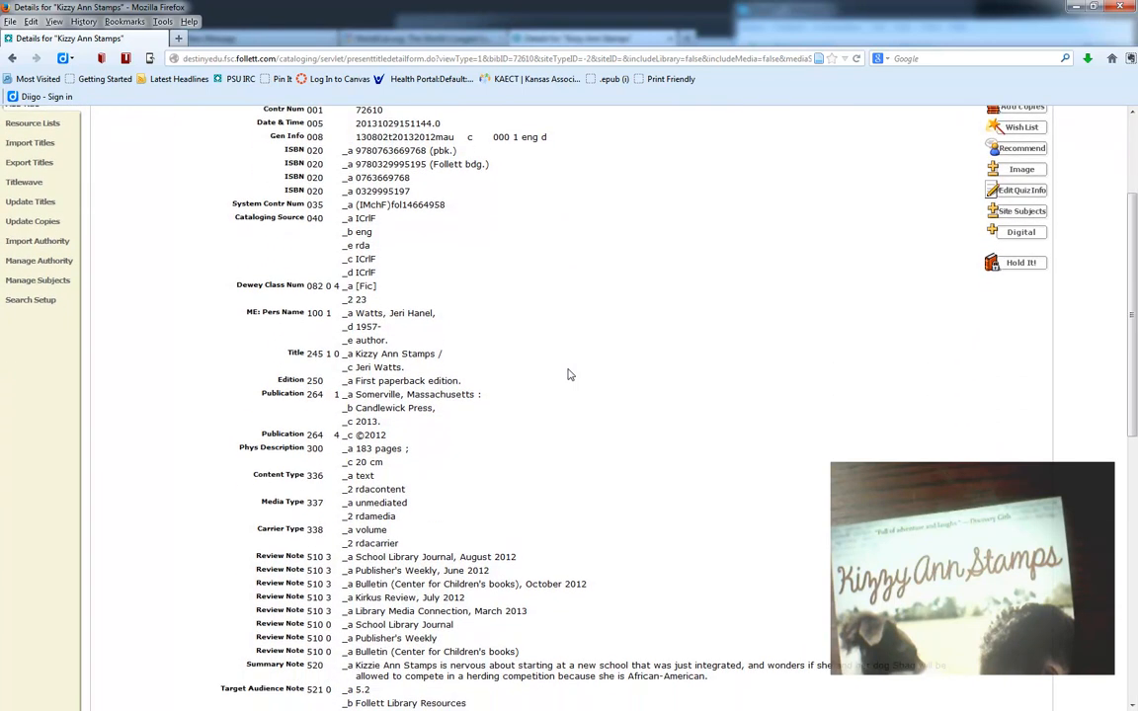
scroll(568, 375, "down", 5)
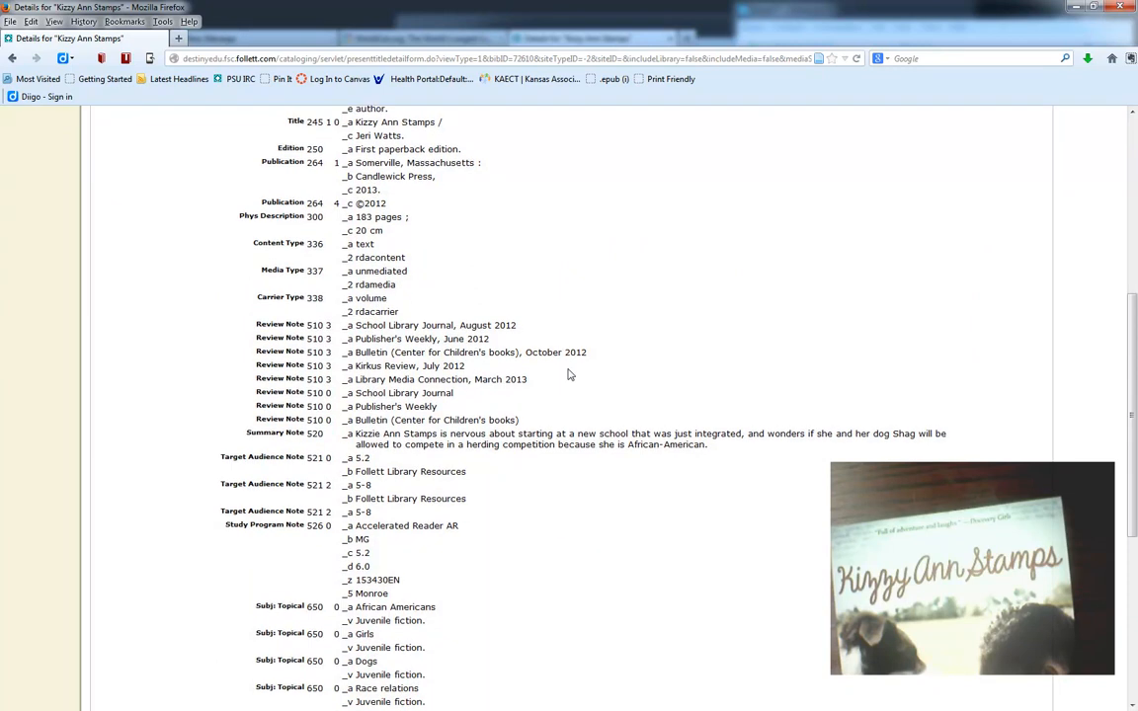
scroll(568, 371, "down", 3)
scroll(568, 374, "down", 5)
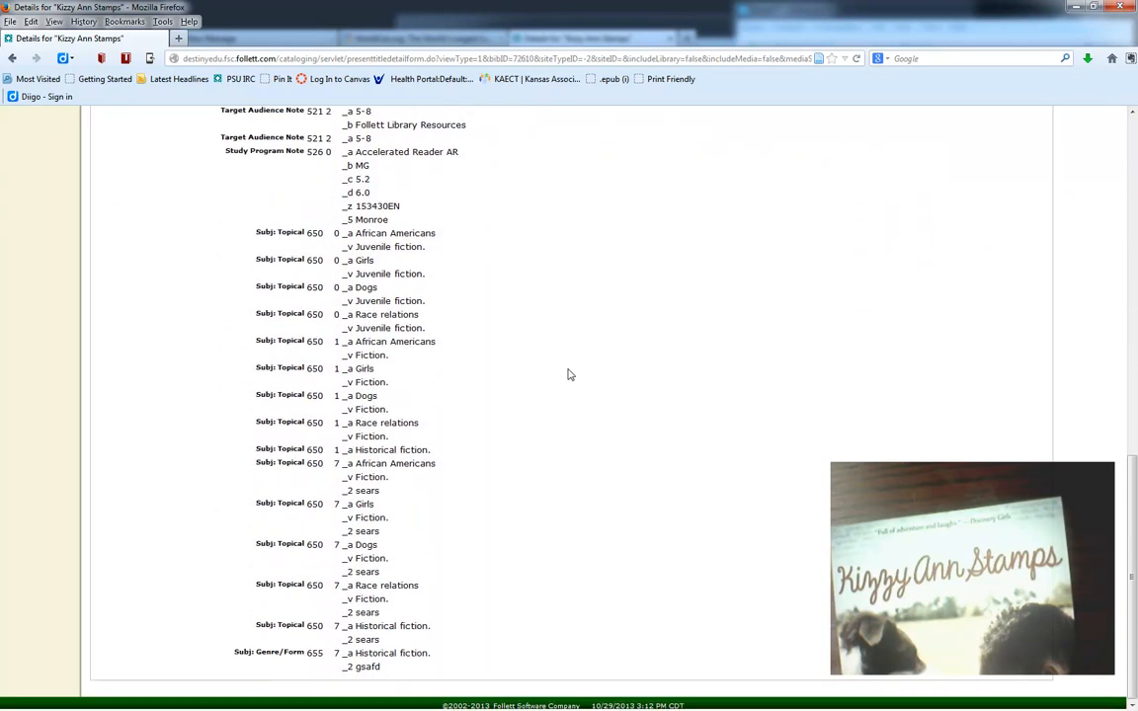
scroll(568, 374, "up", 15)
Step: Check the reviews for Kizzy Ann Stamps and return to its title details
left_click(875, 185)
left_click(989, 190)
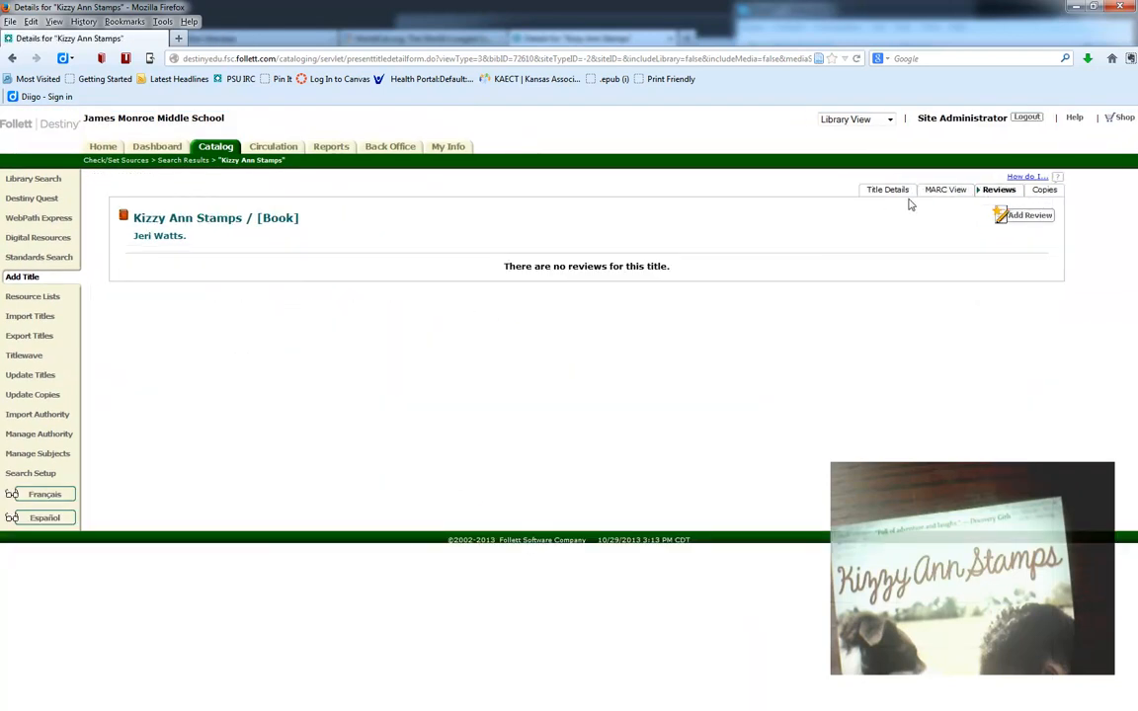
left_click(886, 191)
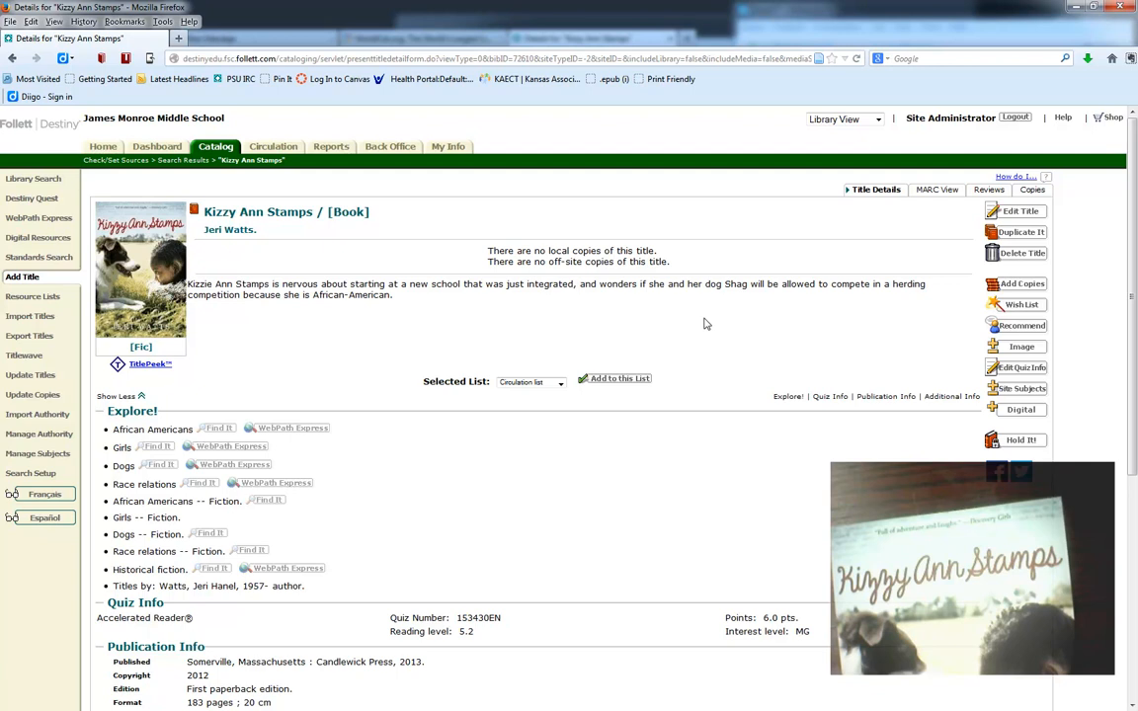
Step: Begin adding a copy of Kizzy Ann Stamps and replace its call number with FIC
left_click(1008, 289)
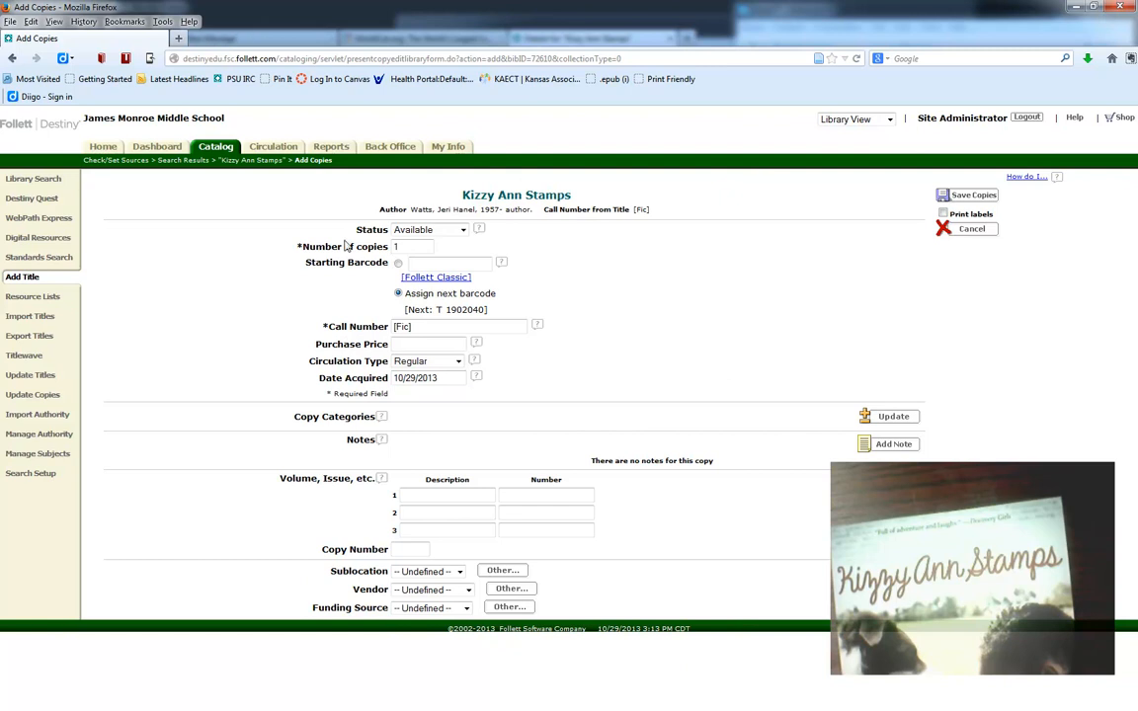
left_click(405, 248)
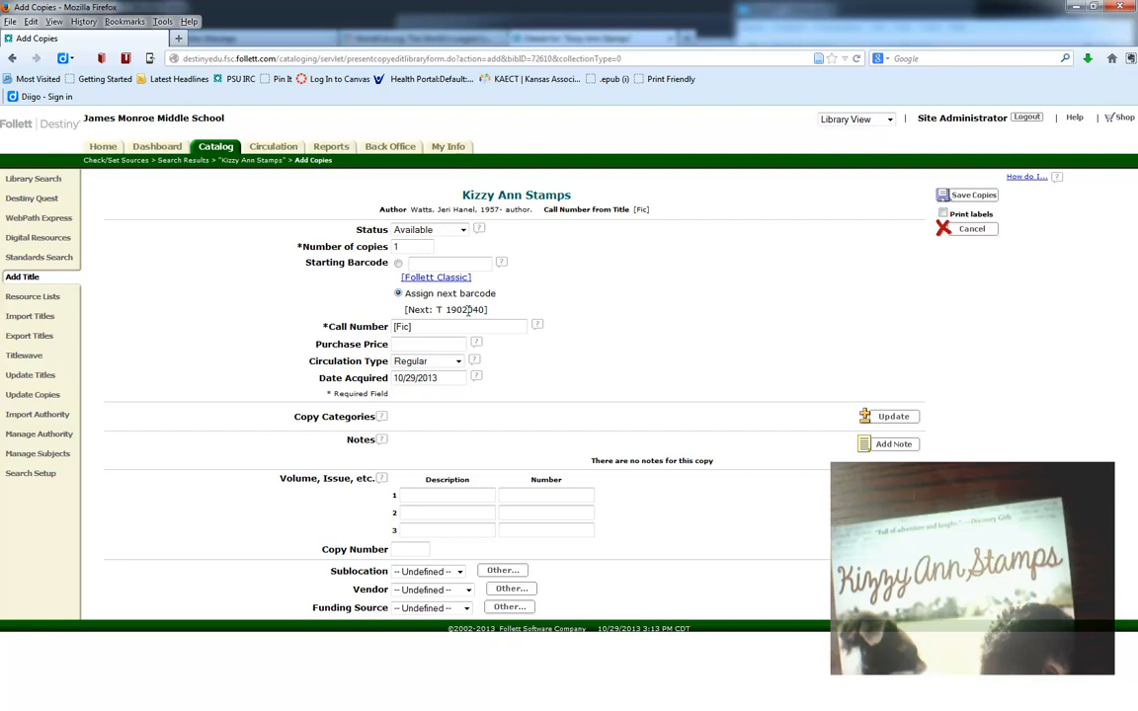
left_click(421, 328)
key("BackSpace")
key("BackSpace")
key("BackSpace")
key("BackSpace")
key("BackSpace")
type("FOC")
key("BackSpace")
key("BackSpace")
type("IC")
Step: Try extending the call number after FIC with WAT 2012 FSMS
type("WAT")
type("2012")
type("FSMS")
key("BackSpace")
key("BackSpace")
key("BackSpace")
key("BackSpace")
key("BackSpace")
key("BackSpace")
key("BackSpace")
key("BackSpace")
key("BackSpace")
key("BackSpace")
key("BackSpace")
key("BackSpace")
key("BackSpace")
key("BackSpace")
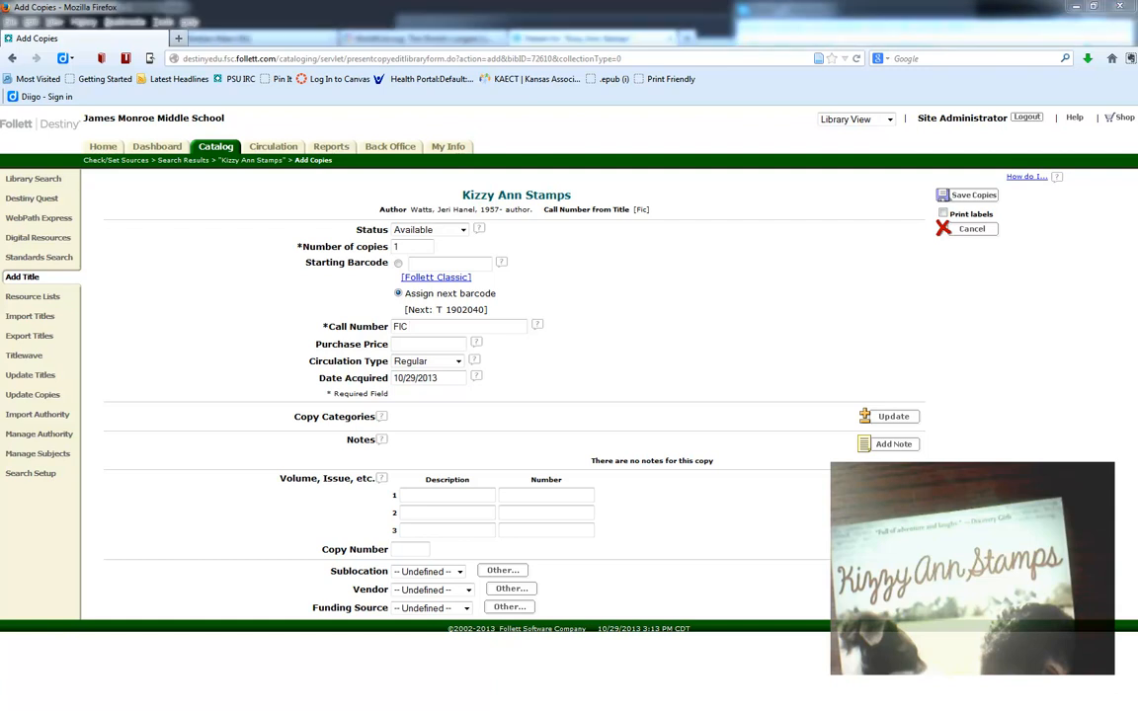
Step: Switch to the OCLC Dewey Cutter Program and look up the Cutter number for "watts, jeri"
left_click_drag(438, 362, 805, 253)
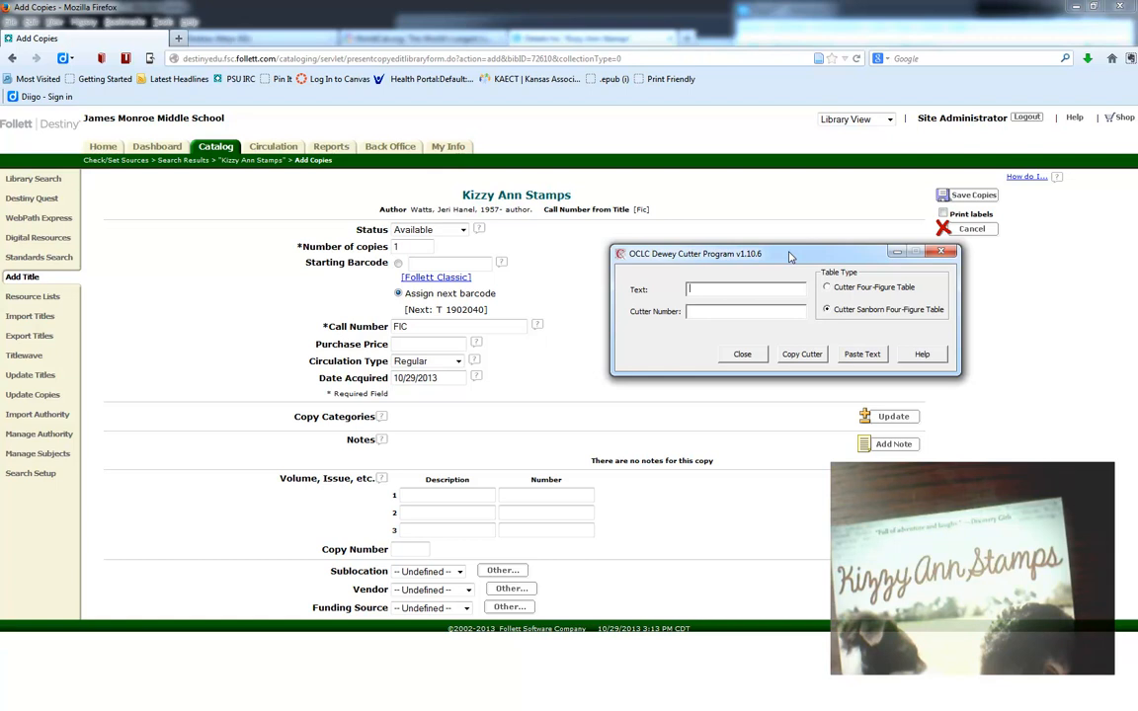
type("watts, jeri")
key("BackSpace")
key("BackSpace")
key("BackSpace")
key("BackSpace")
key("BackSpace")
key("BackSpace")
key("BackSpace")
key("BackSpace")
key("BackSpace")
key("BackSpace")
key("BackSpace")
Step: Compare the Cutter numbers for sample authors surnamed "smith" with different first names
type("smith")
type(", ann")
type("e")
key("BackSpace")
key("BackSpace")
key("BackSpace")
type("rthru")
key("BackSpace")
key("BackSpace")
key("BackSpace")
key("BackSpace")
key("BackSpace")
key("BackSpace")
key("BackSpace")
key("BackSpace")
type("don")
key("BackSpace")
key("BackSpace")
key("BackSpace")
key("BackSpace")
key("BackSpace")
key("BackSpace")
key("BackSpace")
key("BackSpace")
key("BackSpace")
key("BackSpace")
Step: Generate Cutter number W351 from "watts, jer" and paste it after FIC in the copy's call number
type("watts, jer")
left_click(803, 354)
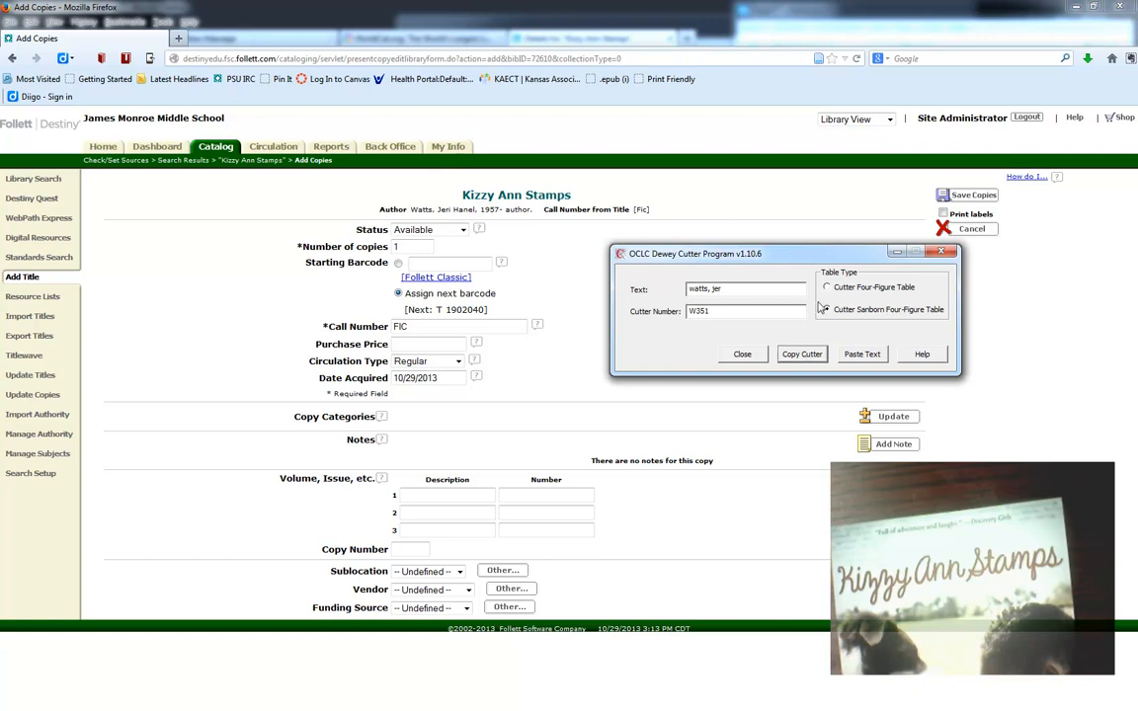
left_click(742, 215)
left_click(421, 327)
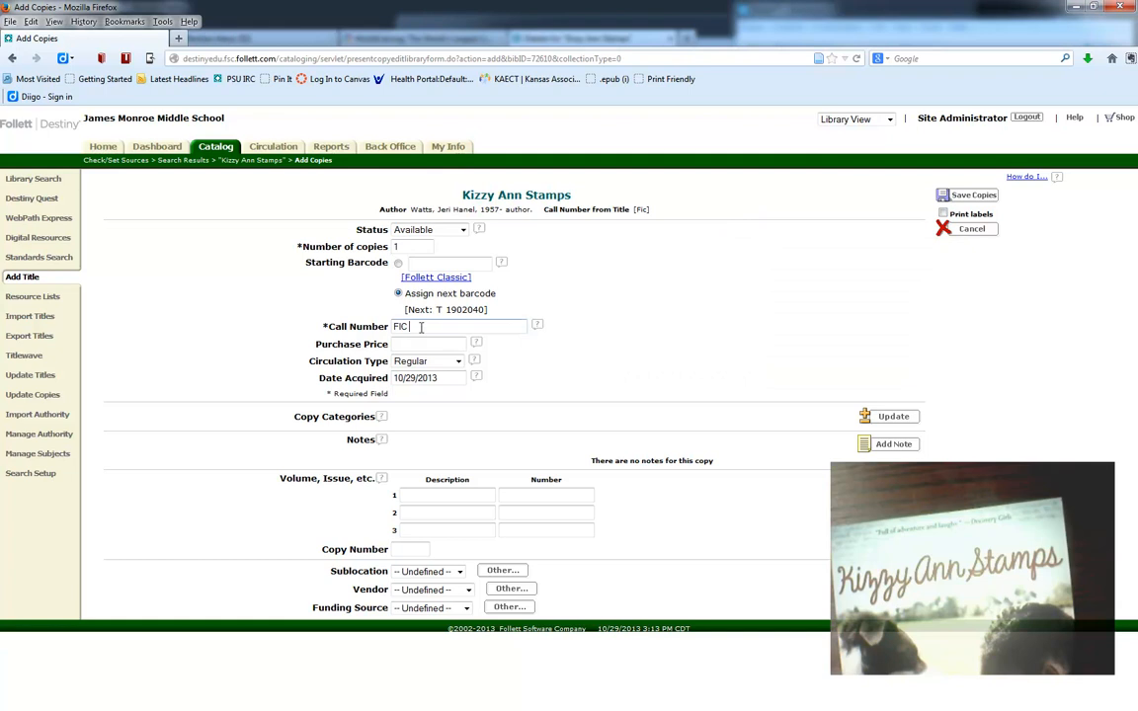
right_click(434, 327)
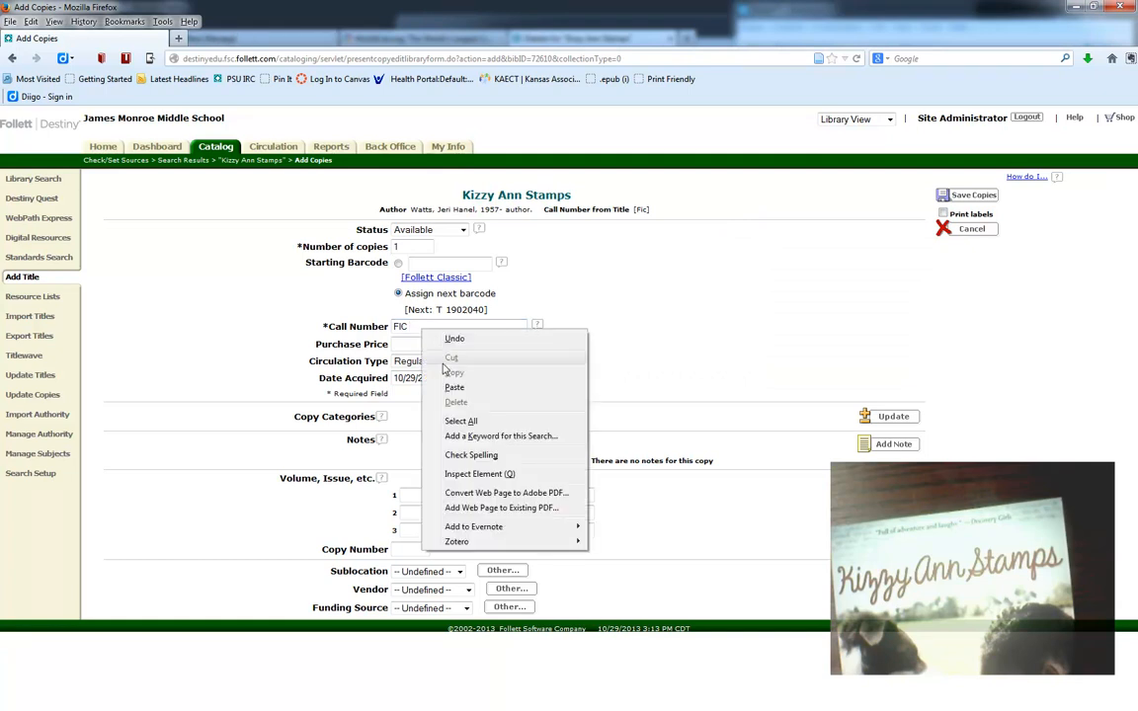
left_click(451, 386)
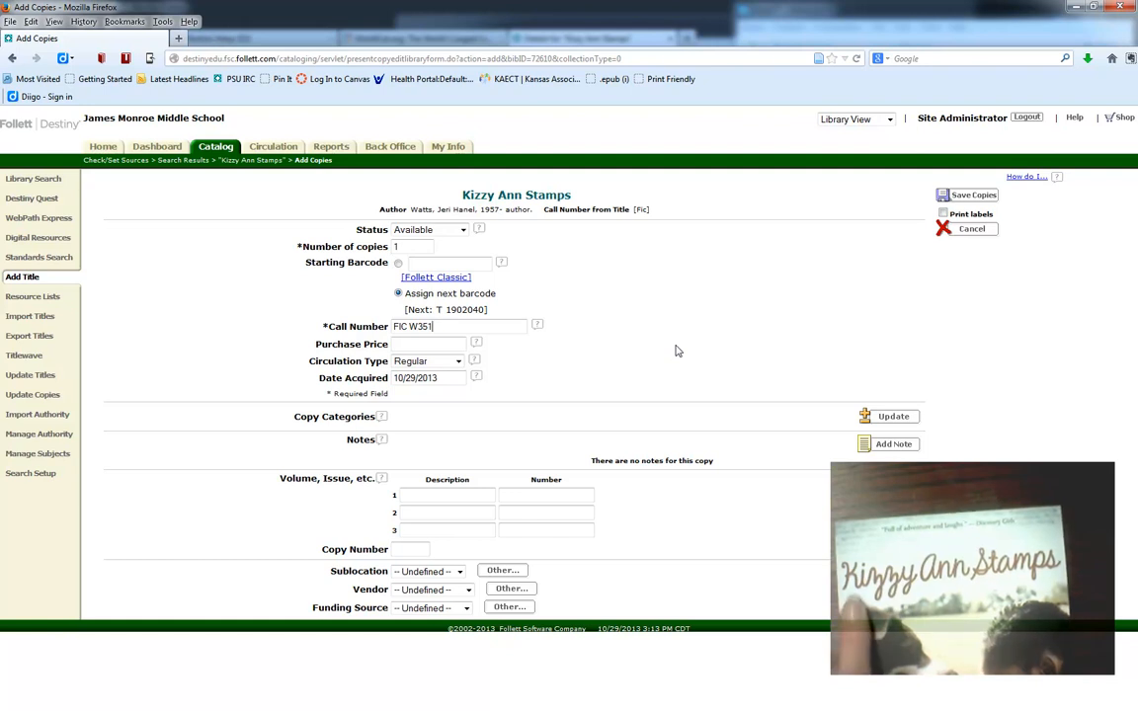
Step: Complete the call number as FIC W351k JMMS by adding the title letter and school abbreviation
type("k")
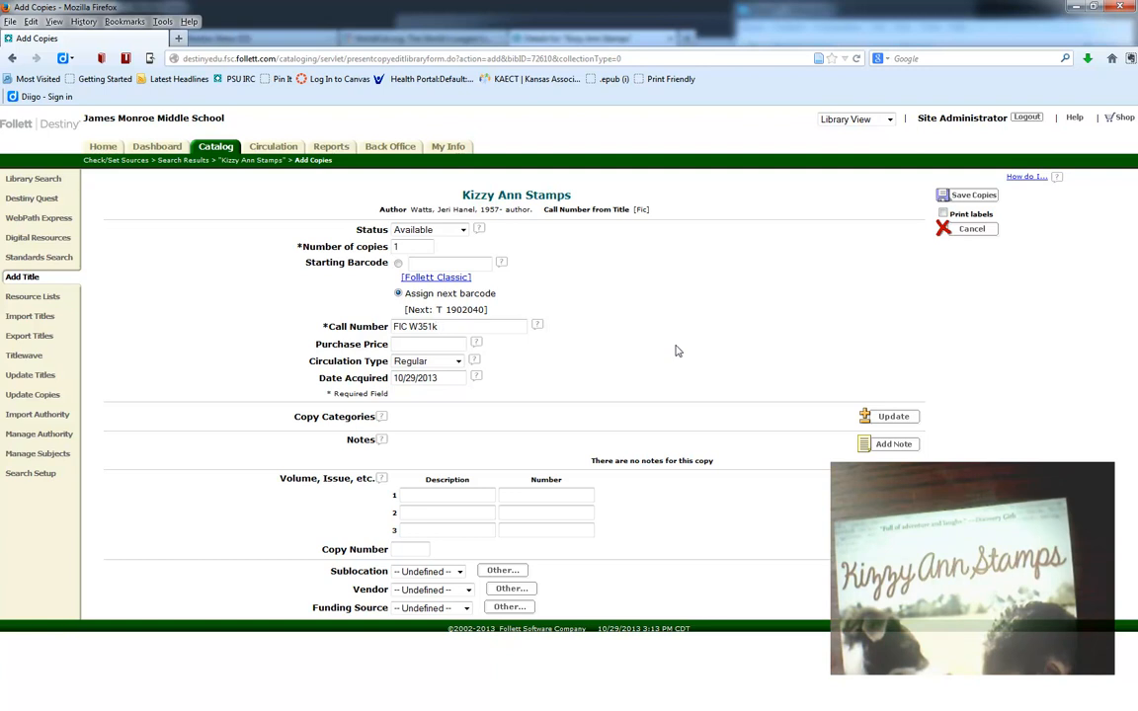
type("IRC")
key("BackSpace")
key("BackSpace")
key("BackSpace")
type("J")
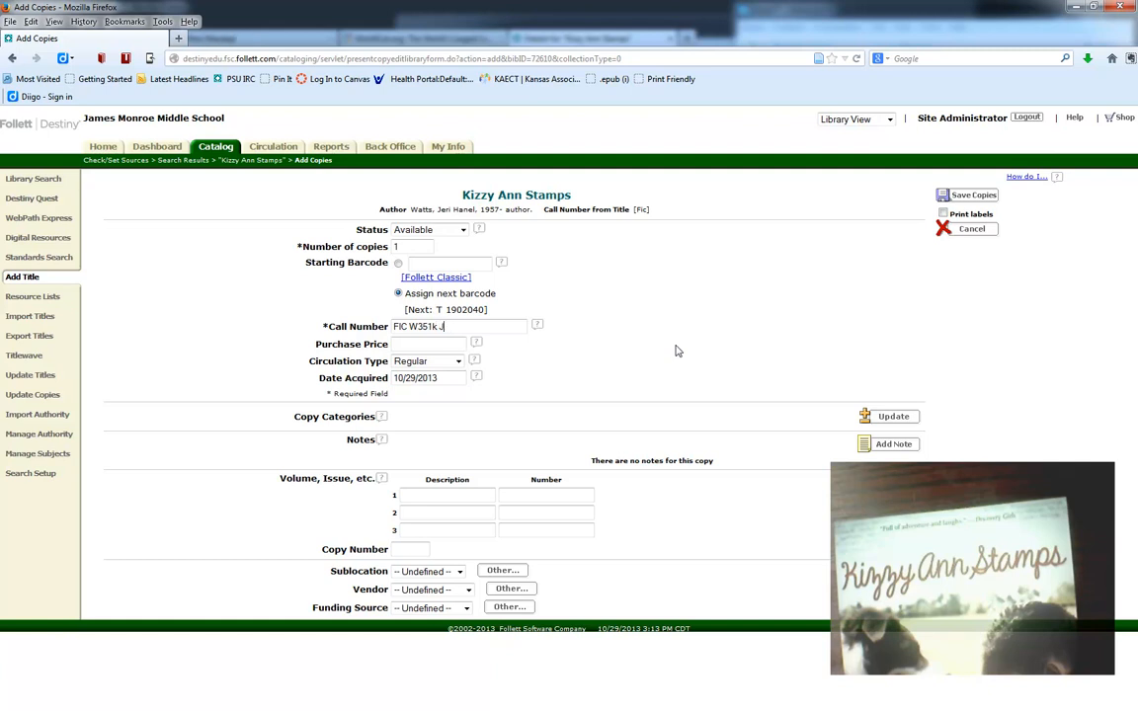
type("MMS")
key("Tab")
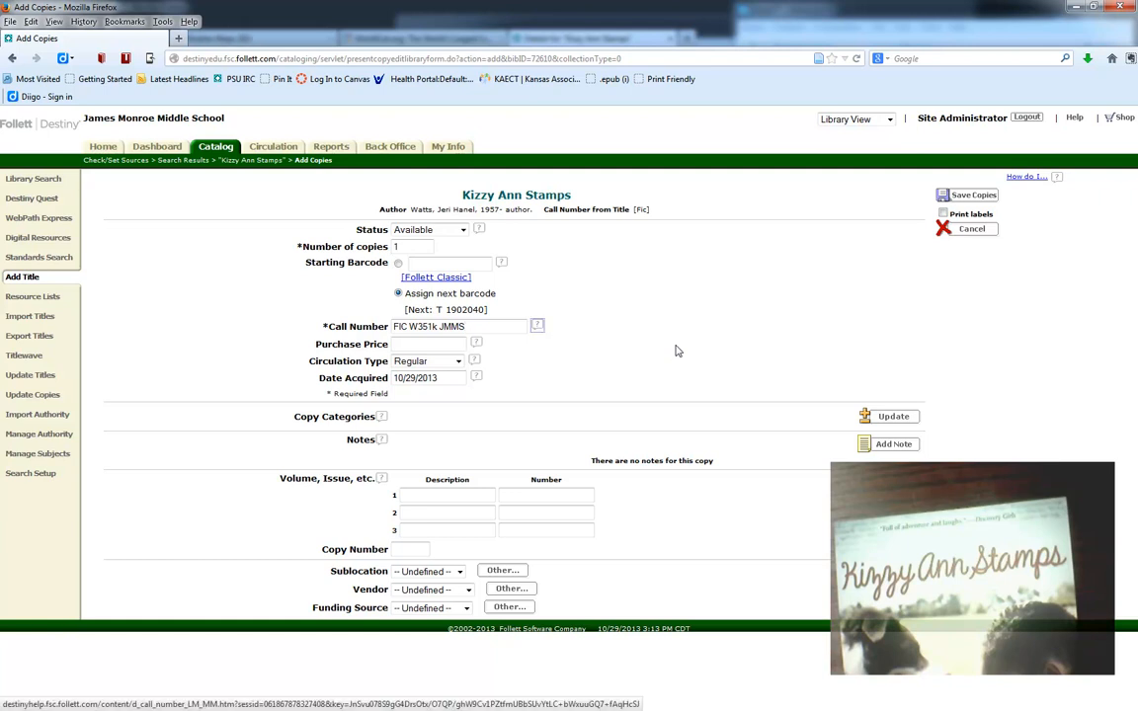
Step: Set the copy's purchase price to $6.00 and keep its circulation type as Regular
left_click(424, 344)
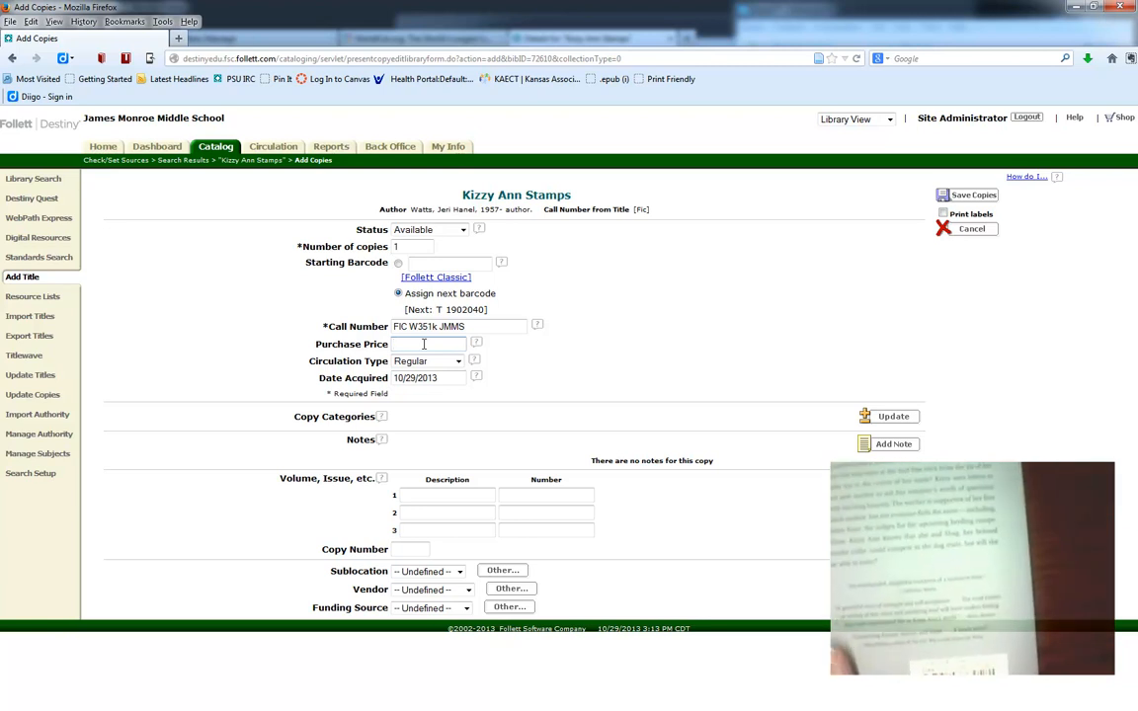
type("6.00")
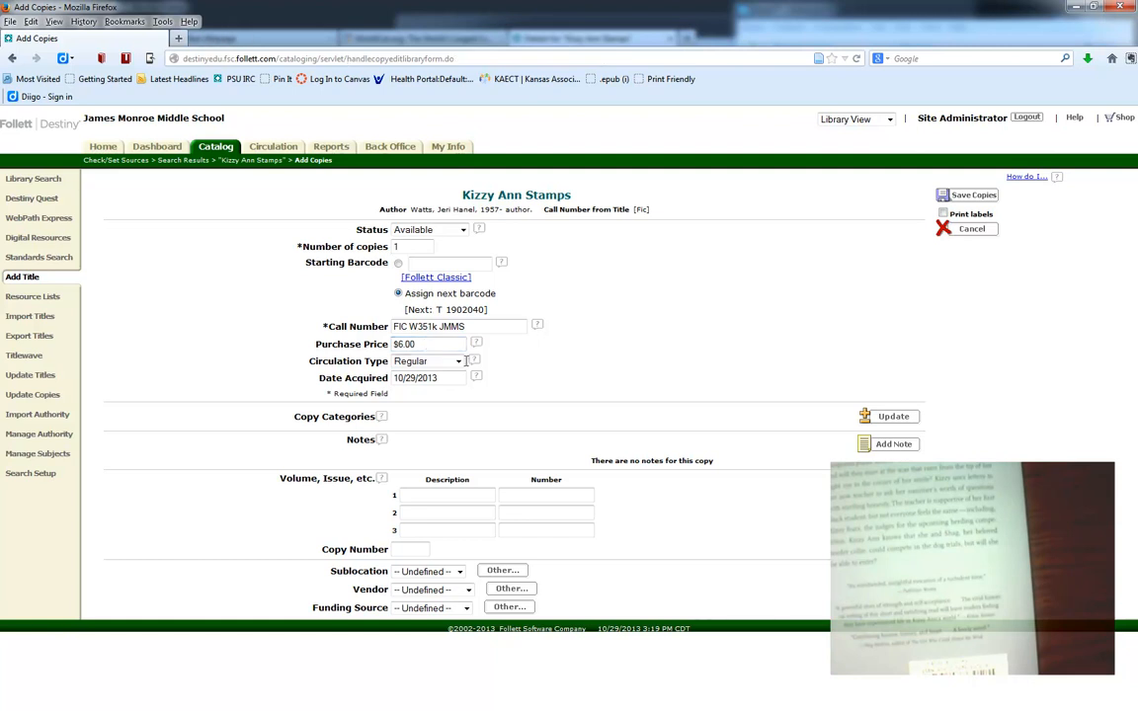
left_click(458, 362)
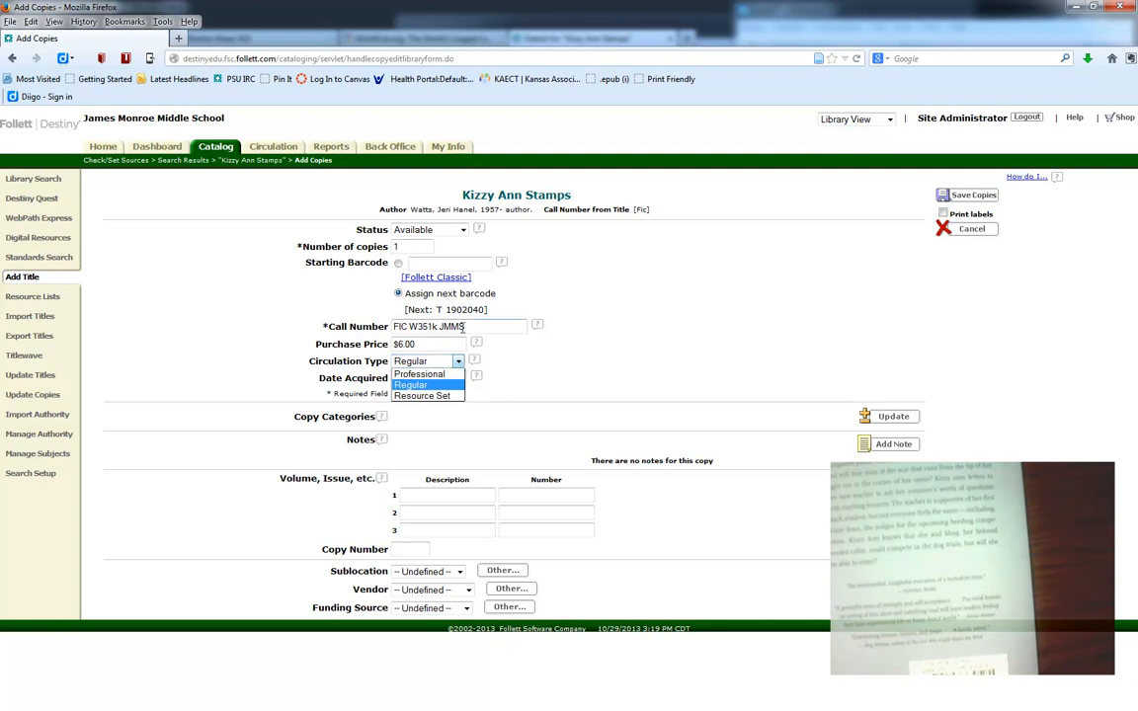
left_click(415, 384)
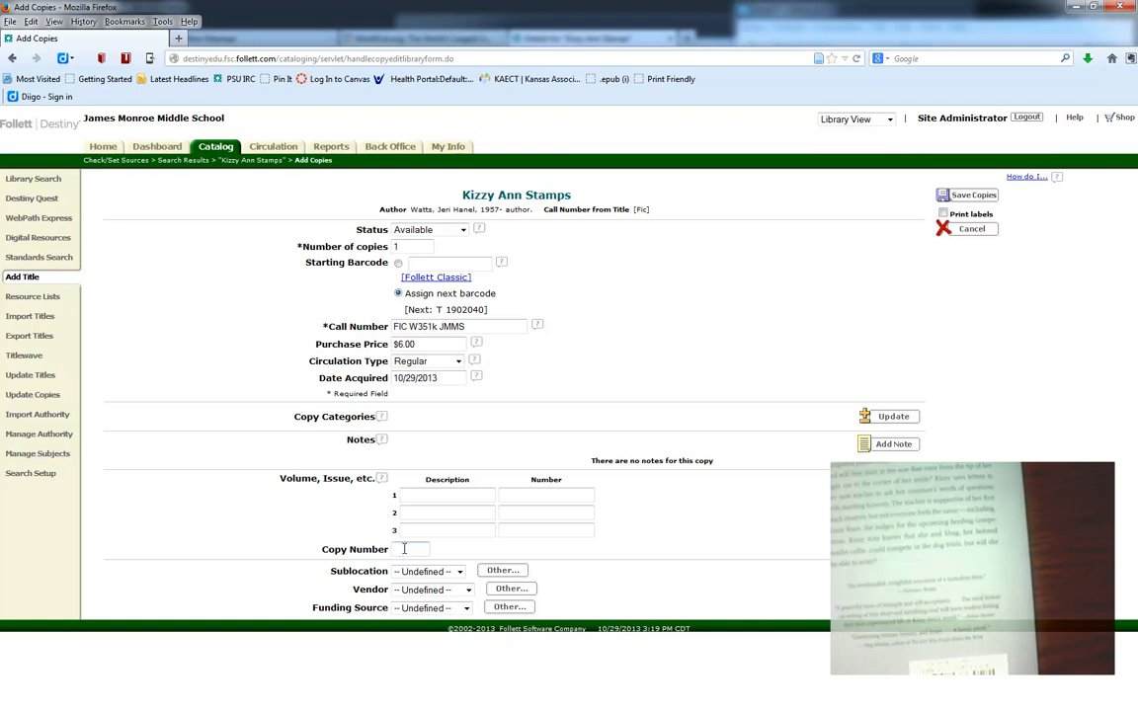
Step: Check the sublocation, vendor and funding source choices, leave all three undefined, and save the copy
left_click(459, 572)
left_click(461, 583)
left_click(468, 591)
left_click(469, 592)
left_click(466, 608)
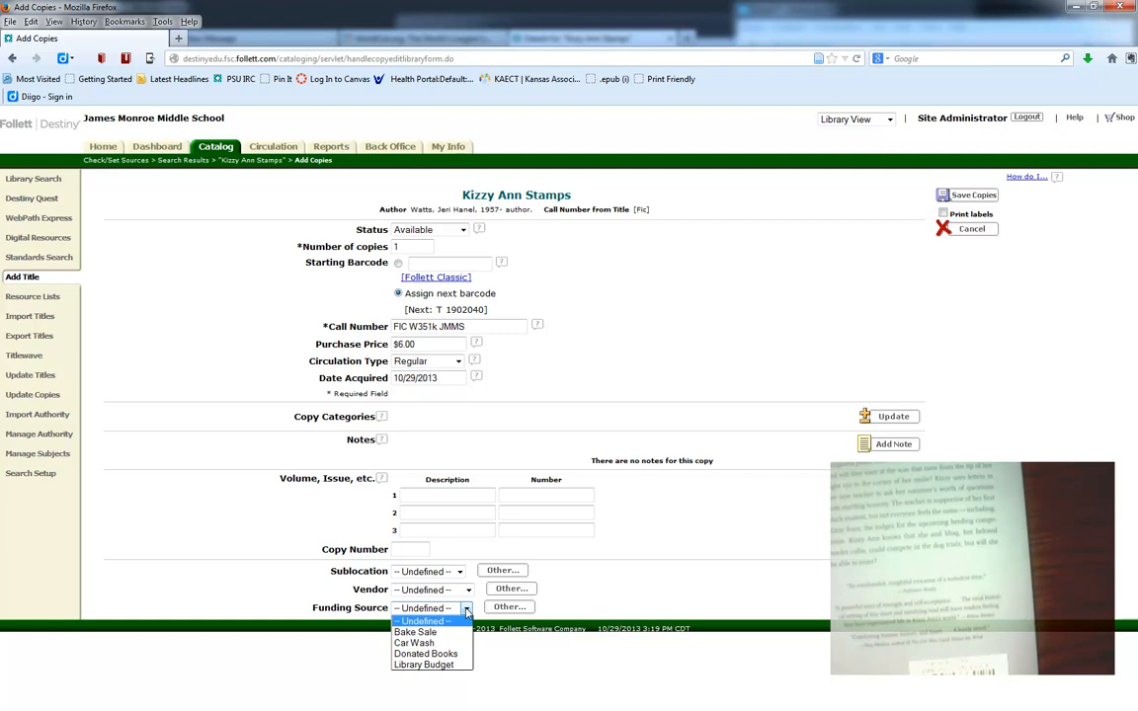
left_click(467, 613)
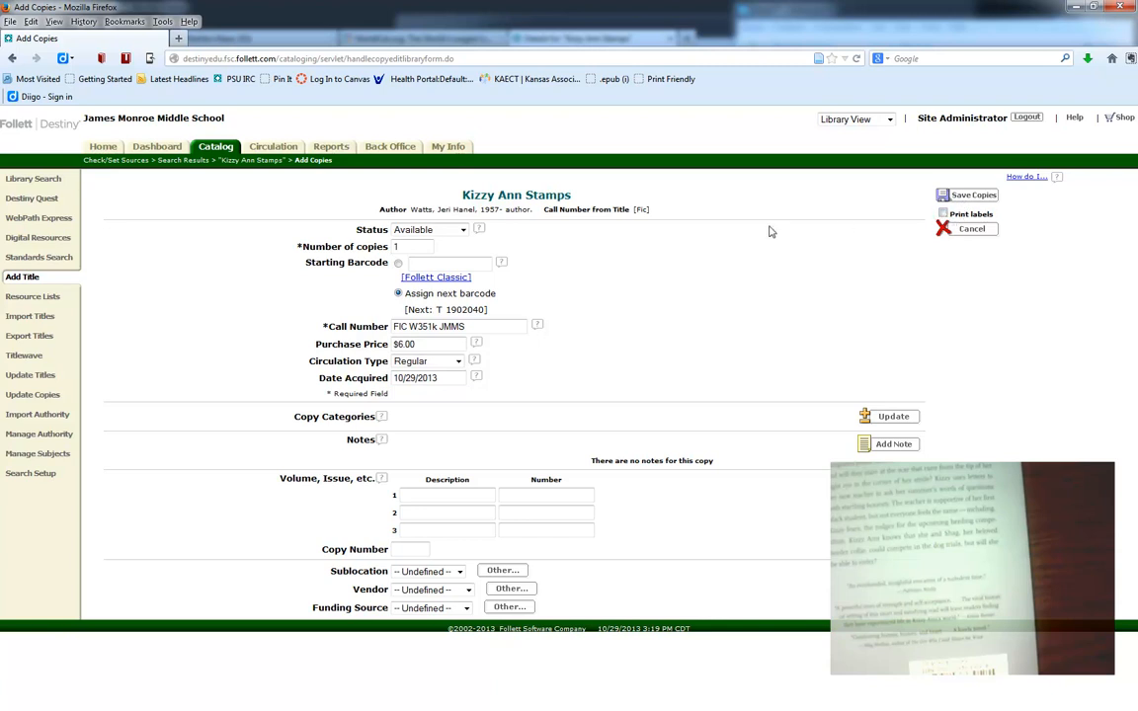
left_click(962, 196)
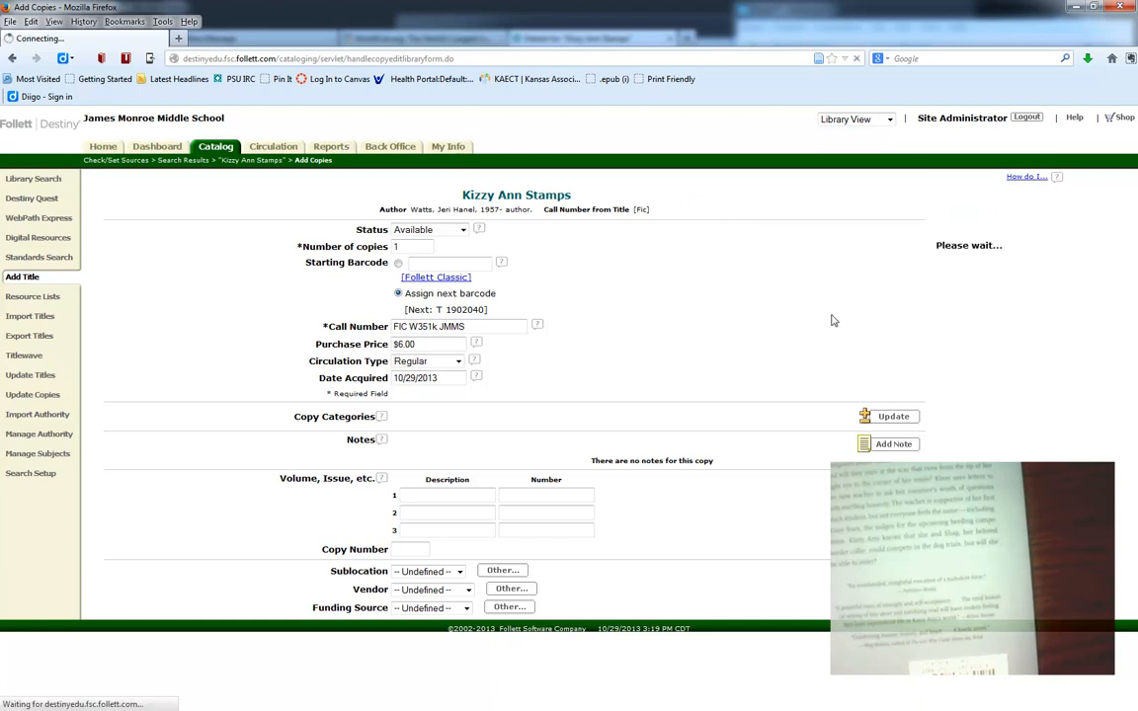